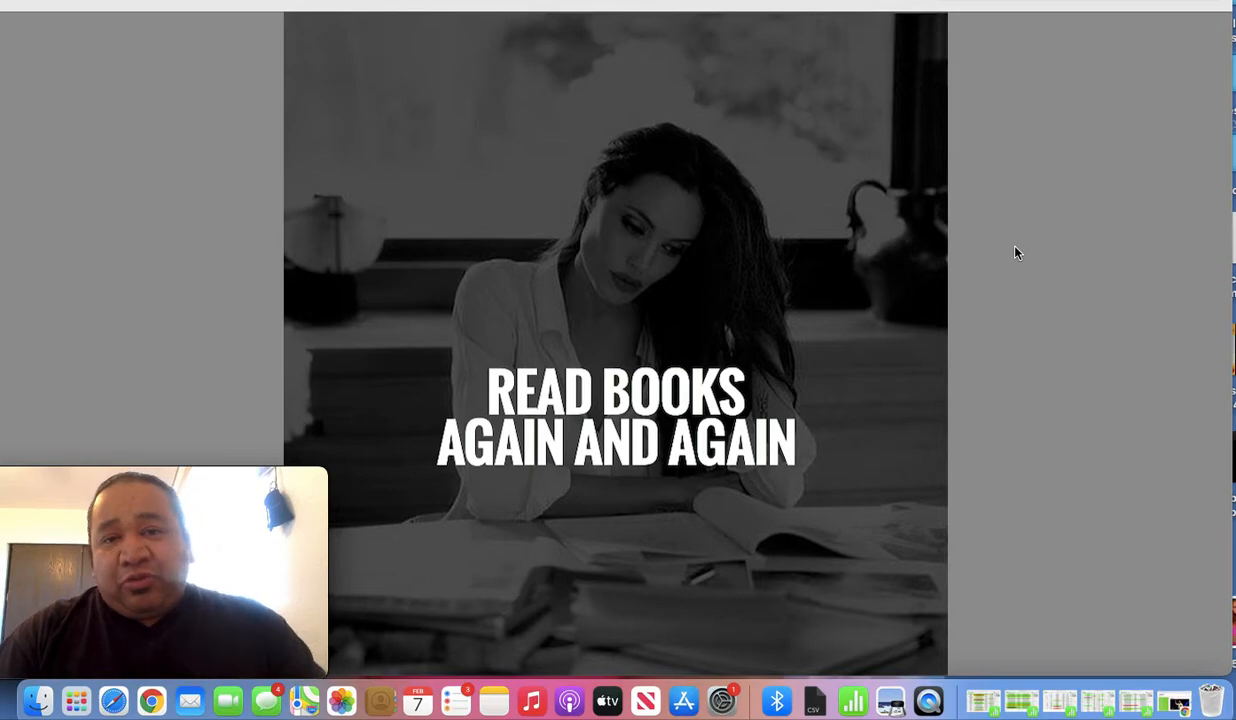
Switch to the Chrome window and examine the Traffic Secrets course modules, expanding Content Curation Methods to view its lessons.
click(1170, 700)
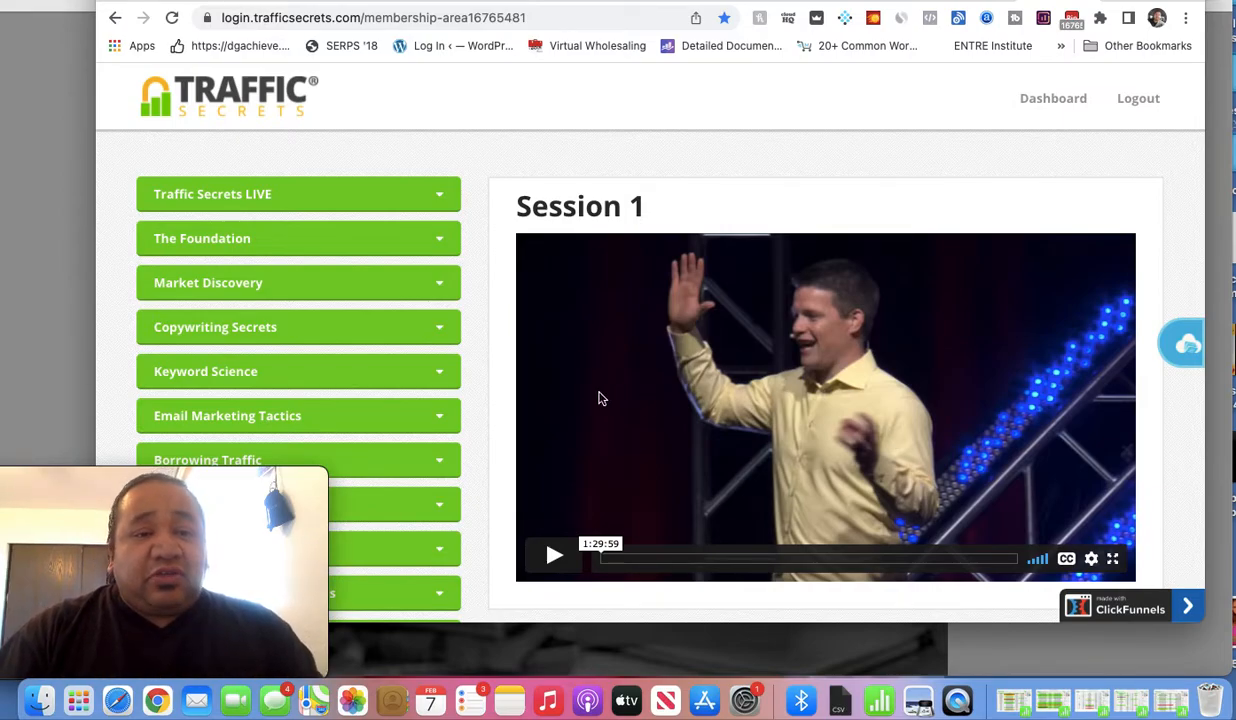
scroll(464, 295, down, 5)
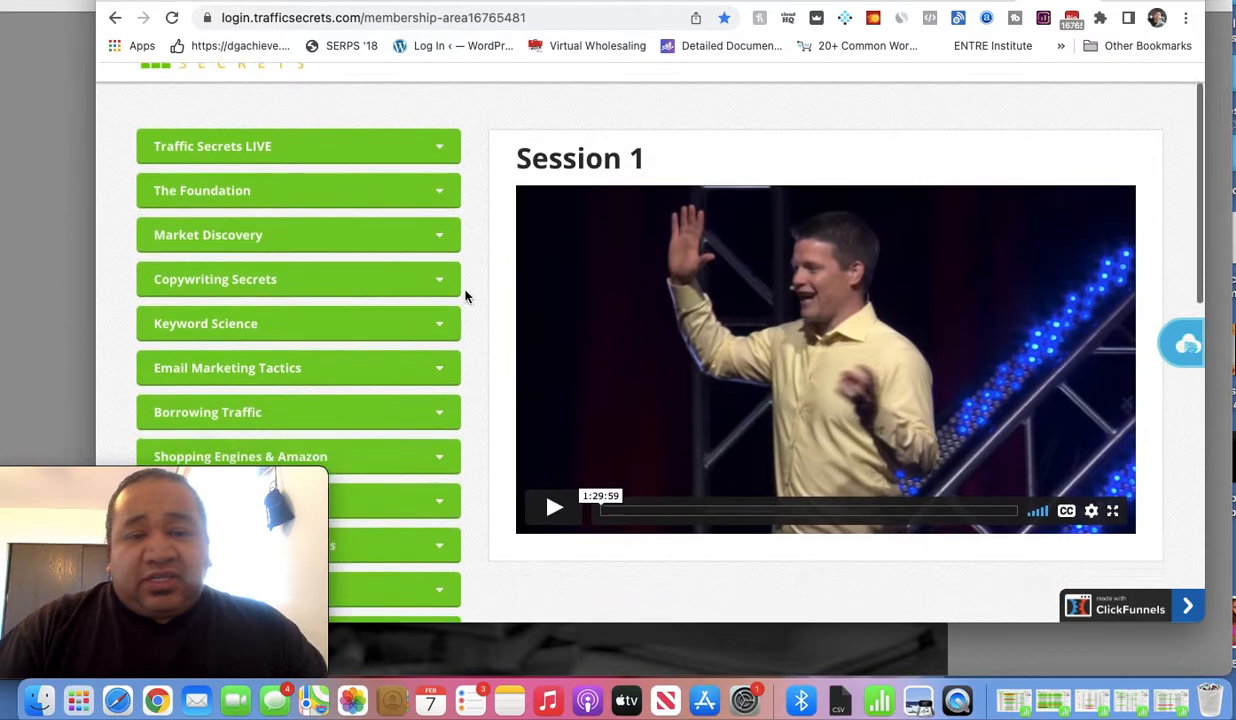
scroll(464, 295, up, 5)
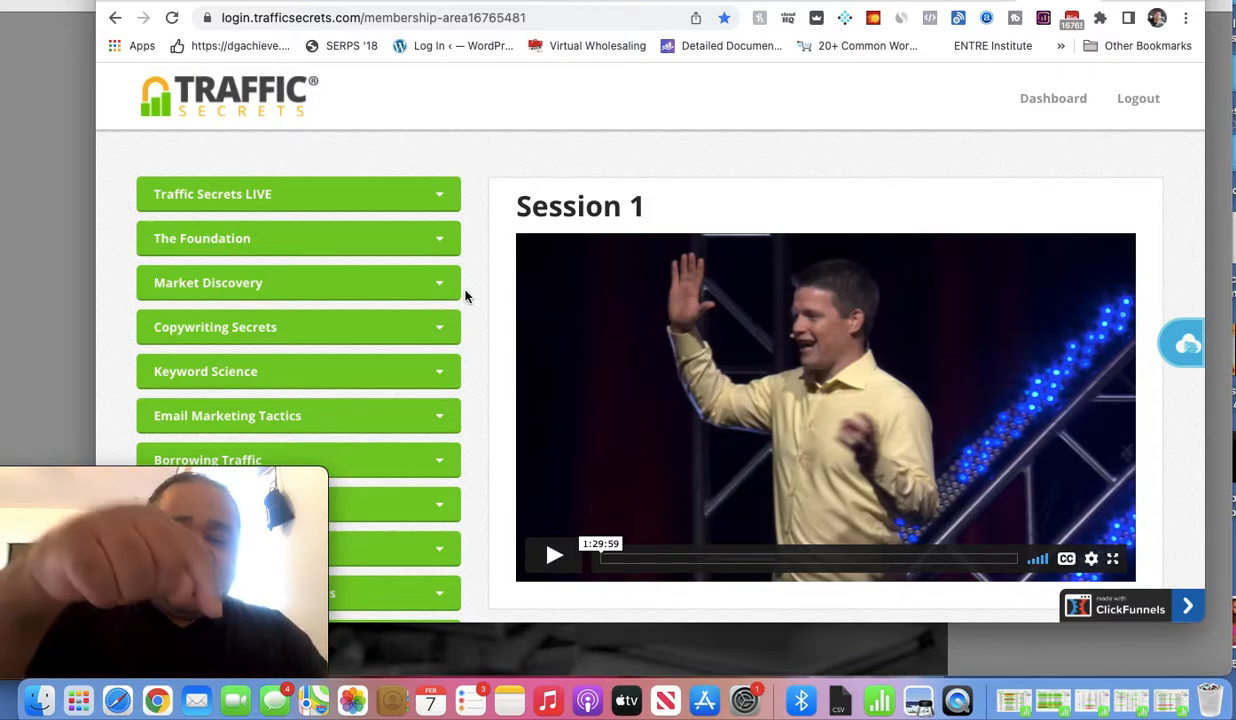
scroll(465, 295, down, 10)
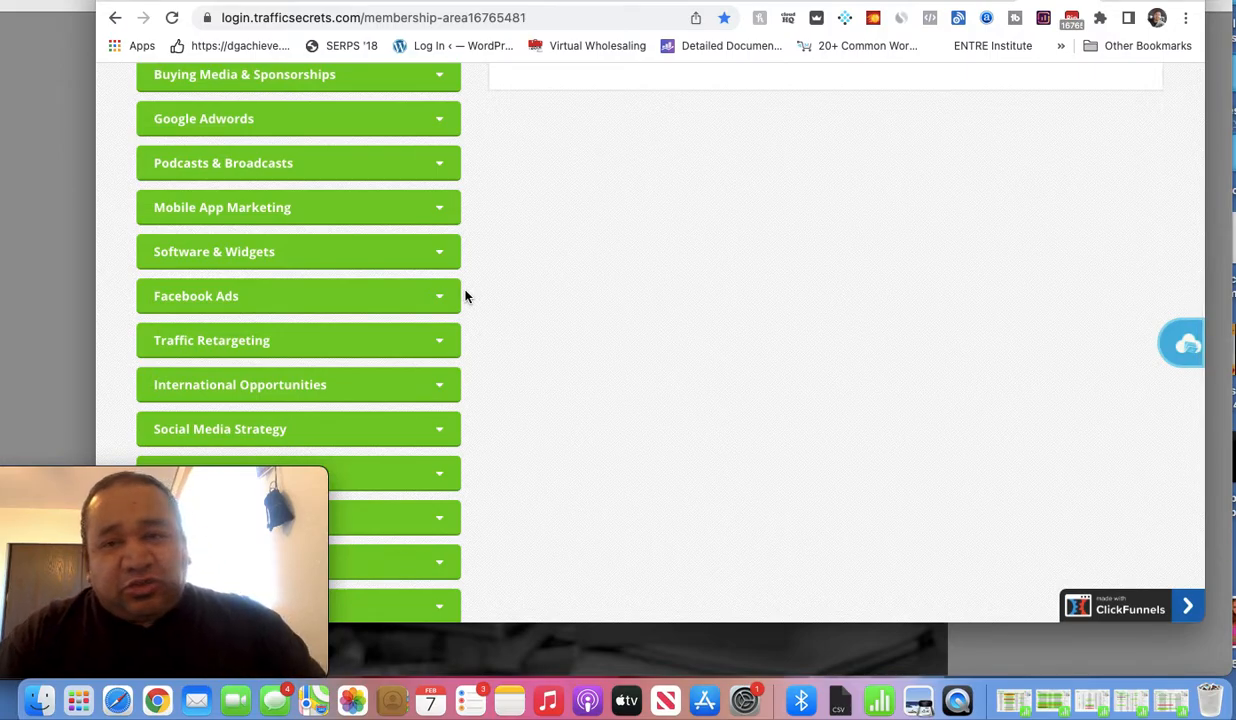
scroll(465, 295, down, 6)
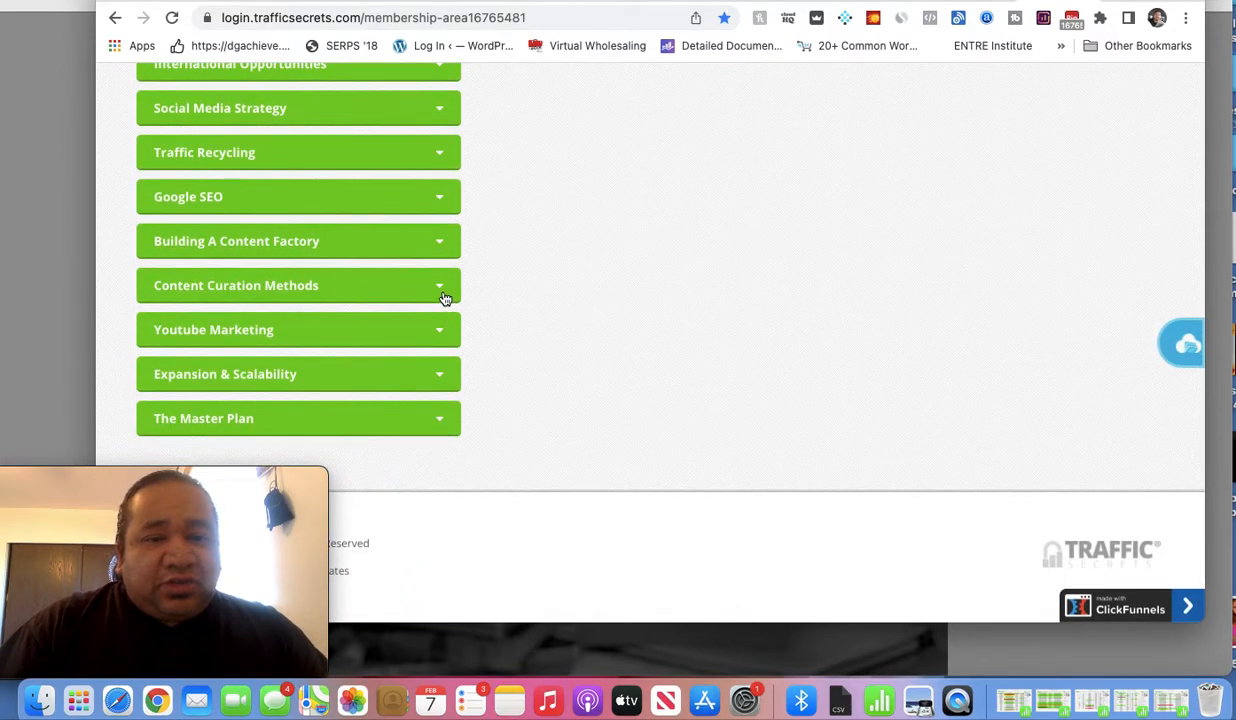
click(441, 290)
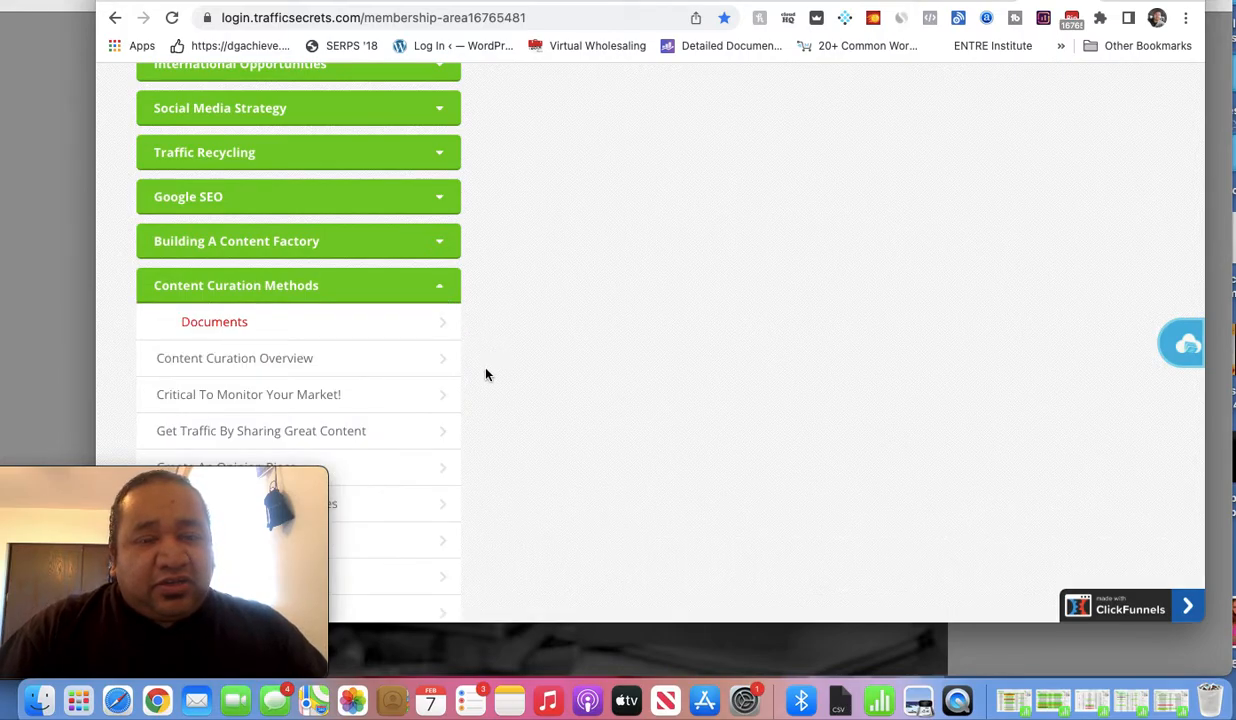
scroll(487, 374, down, 1)
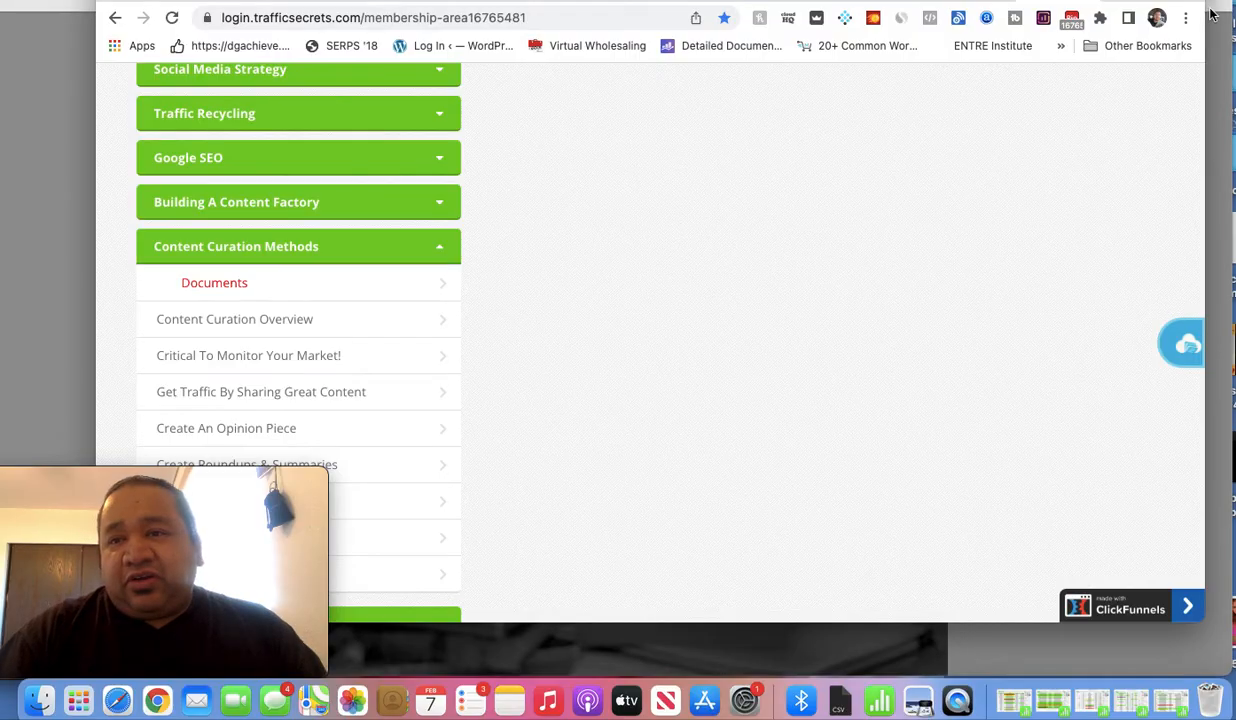
Enlarge the browser window to fill the screen and switch to the Anyword tools page.
click(1234, 112)
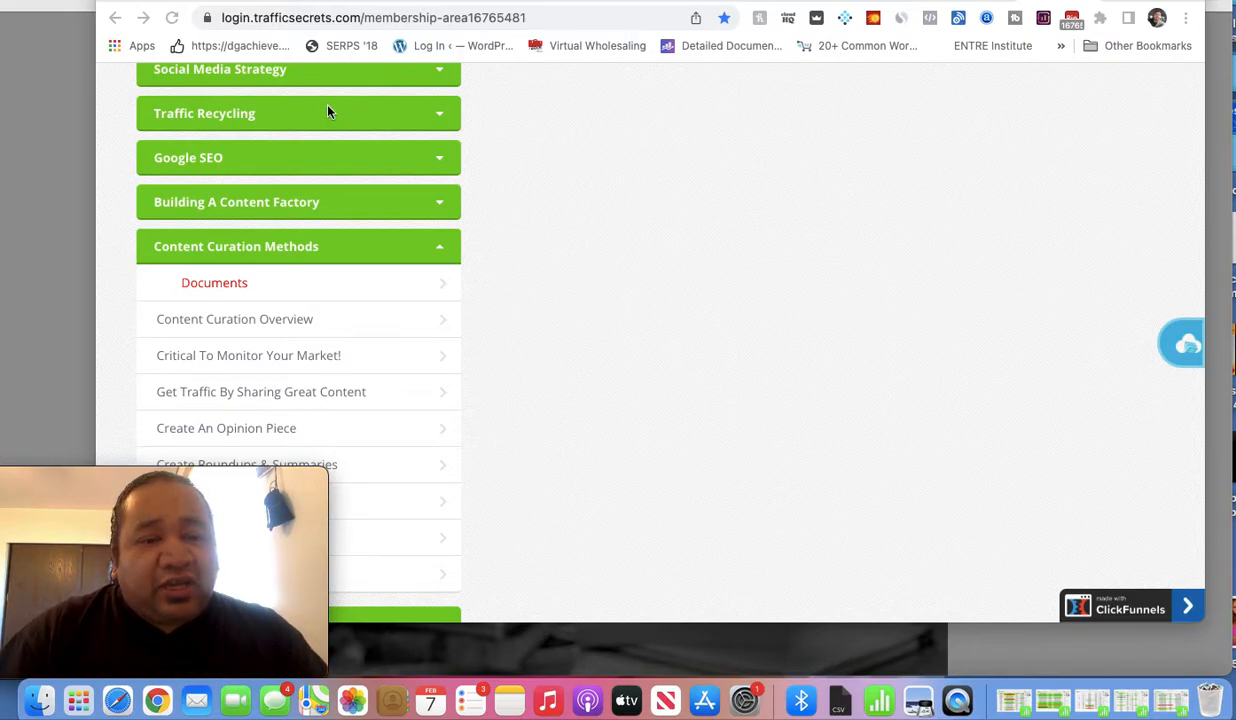
click(439, 249)
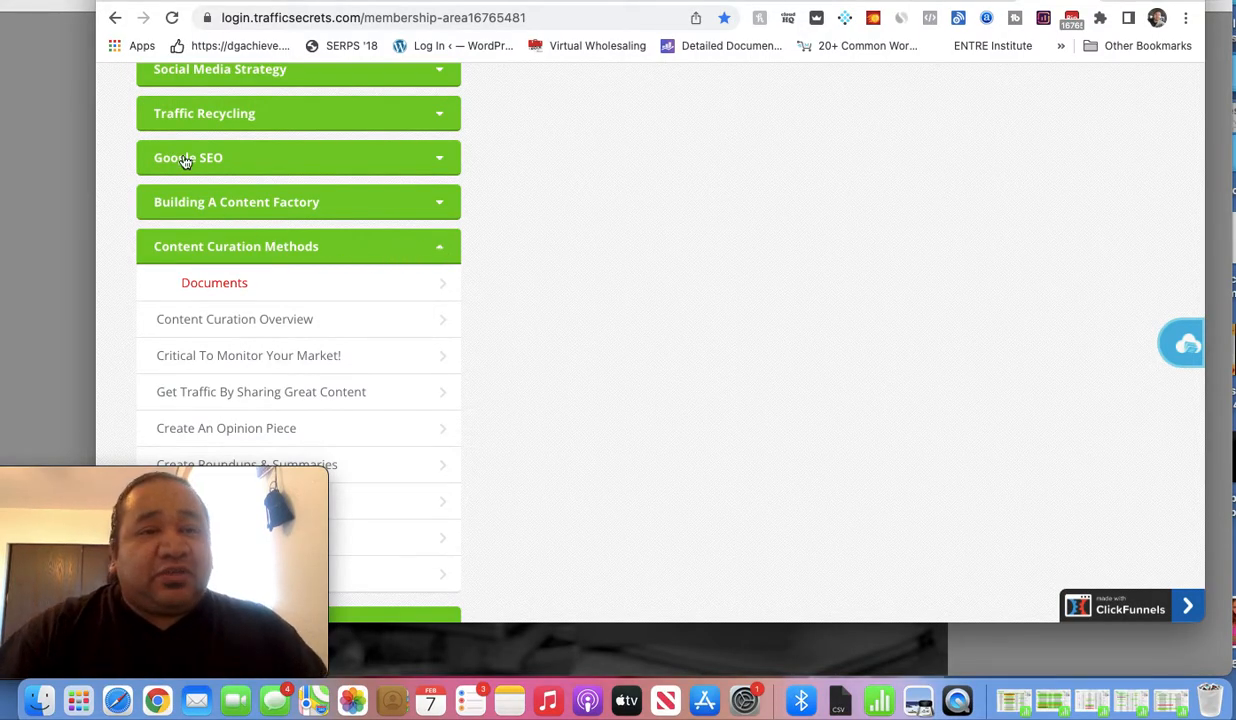
click(152, 1)
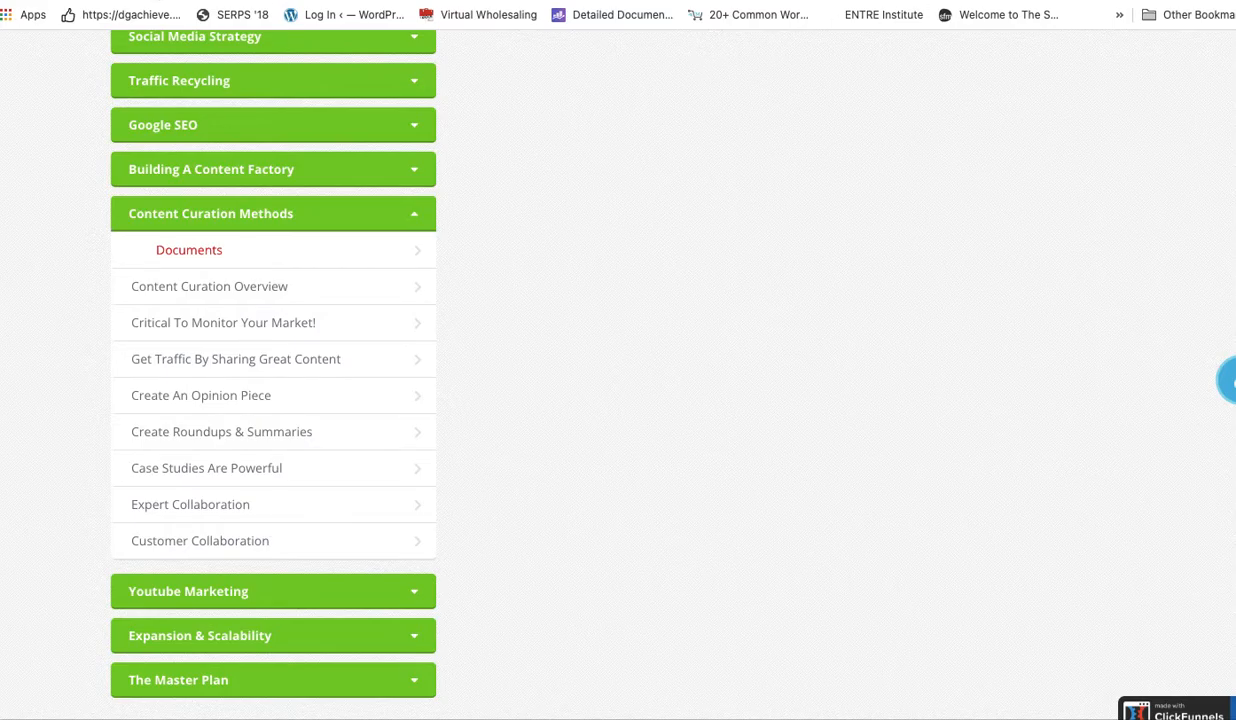
key(ctrl+Tab)
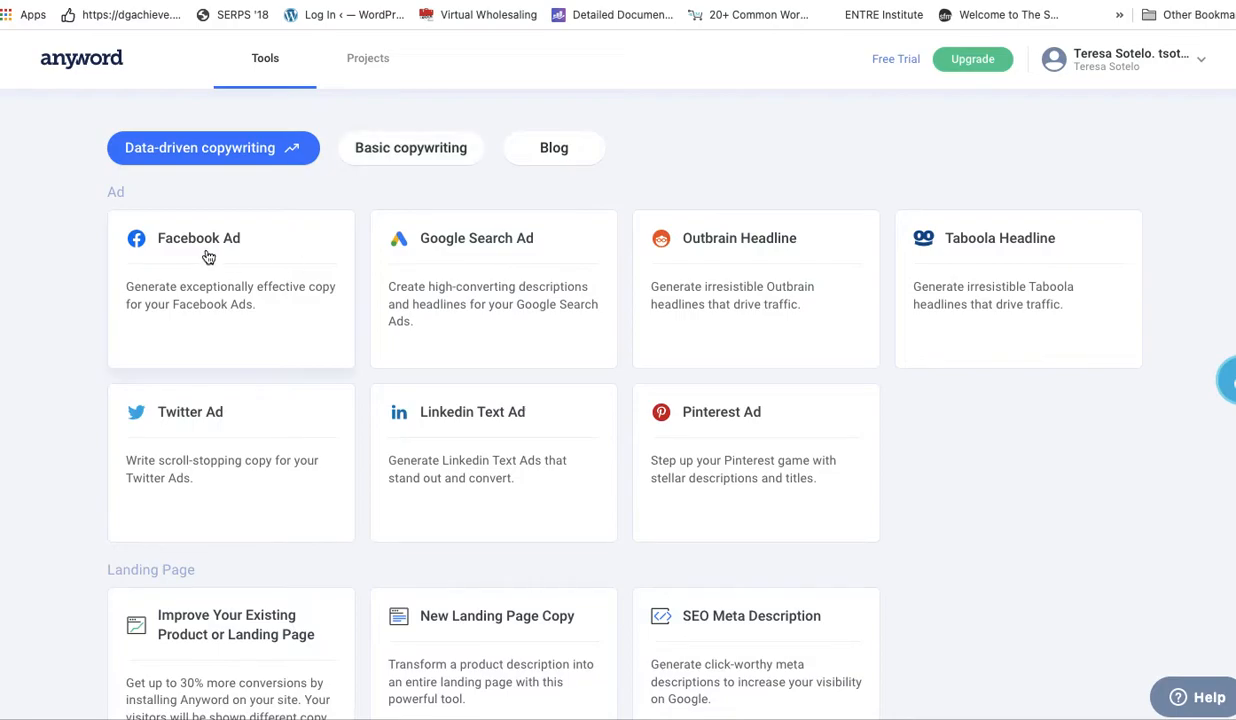
Look through the data-driven copywriting tools, from ads and landing pages to social, email and SMS.
scroll(228, 416, down, 2)
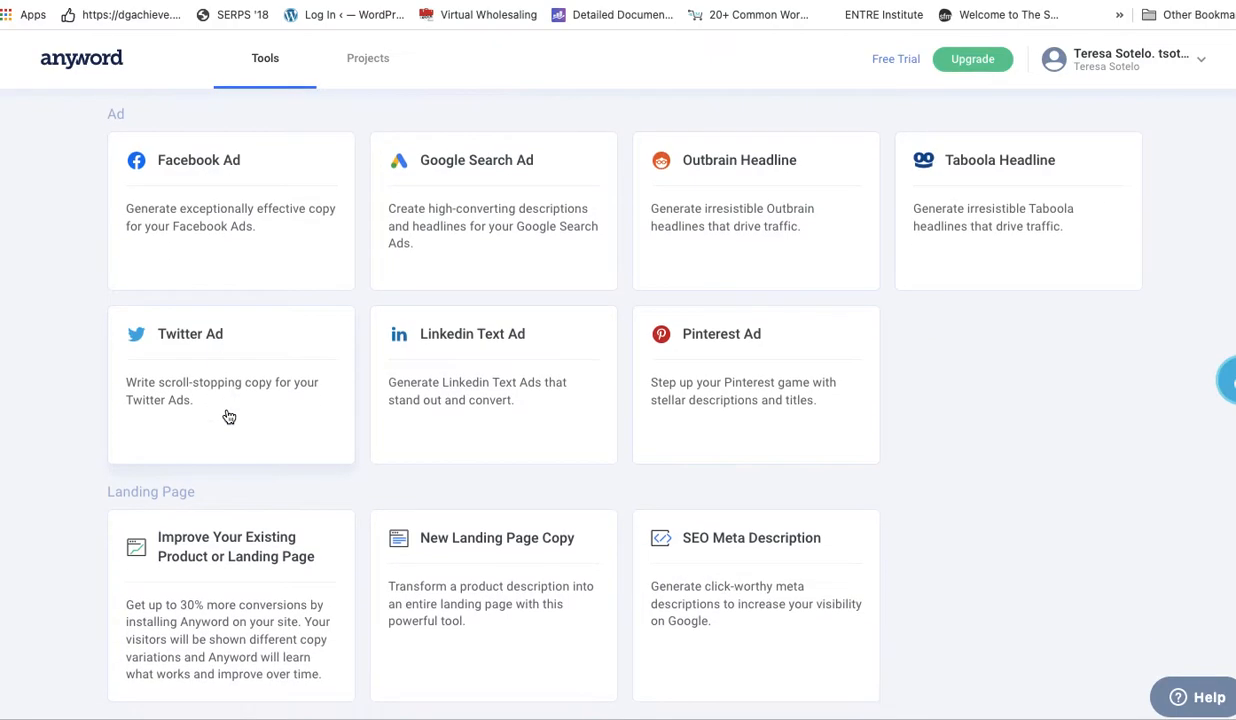
scroll(344, 400, down, 5)
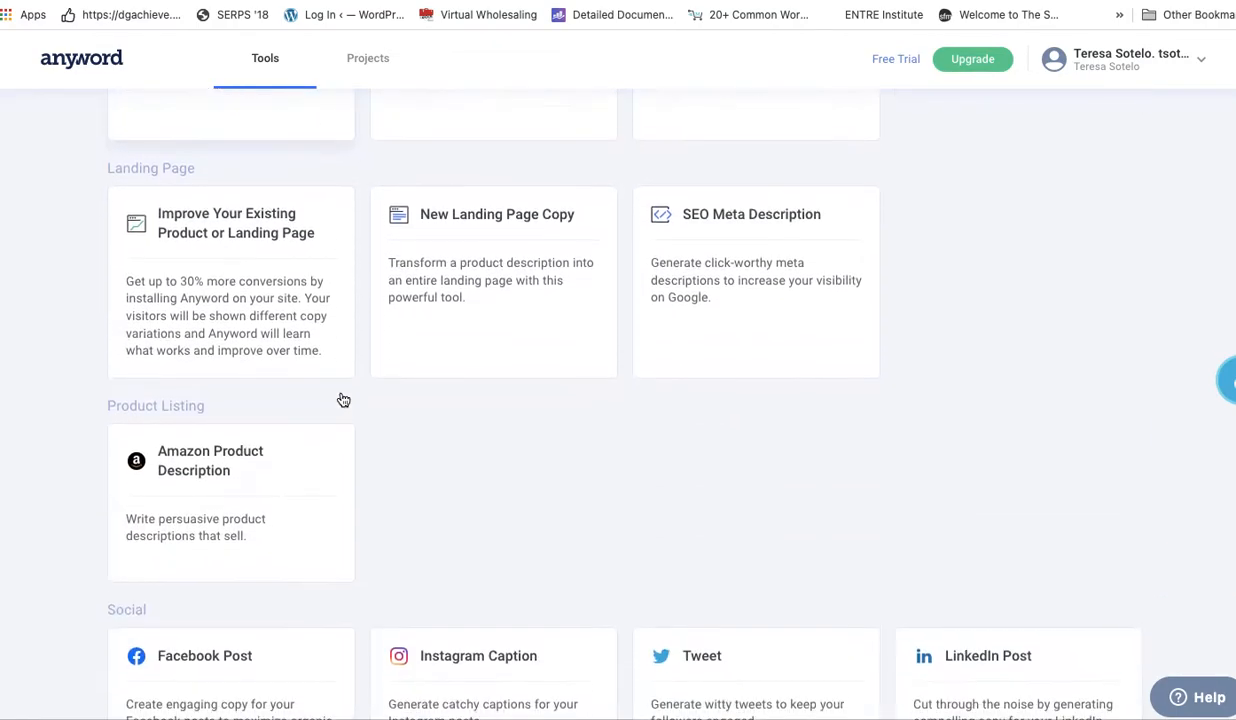
scroll(343, 400, down, 4)
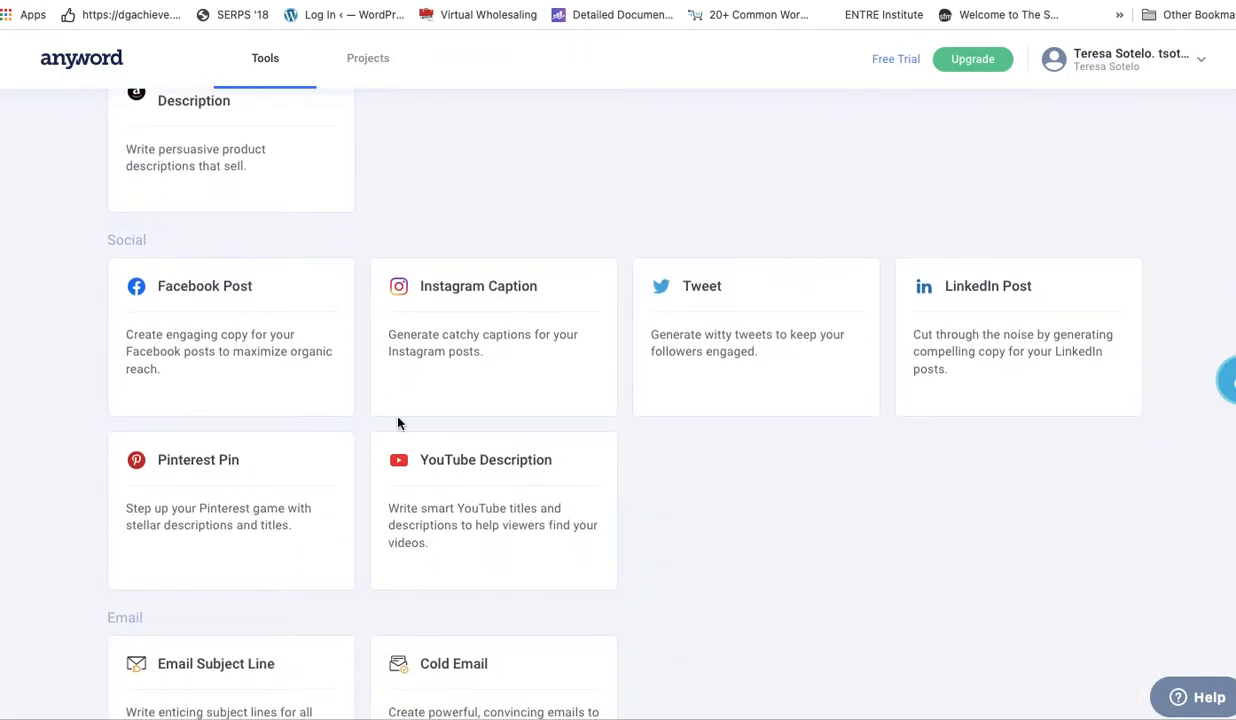
scroll(398, 423, down, 4)
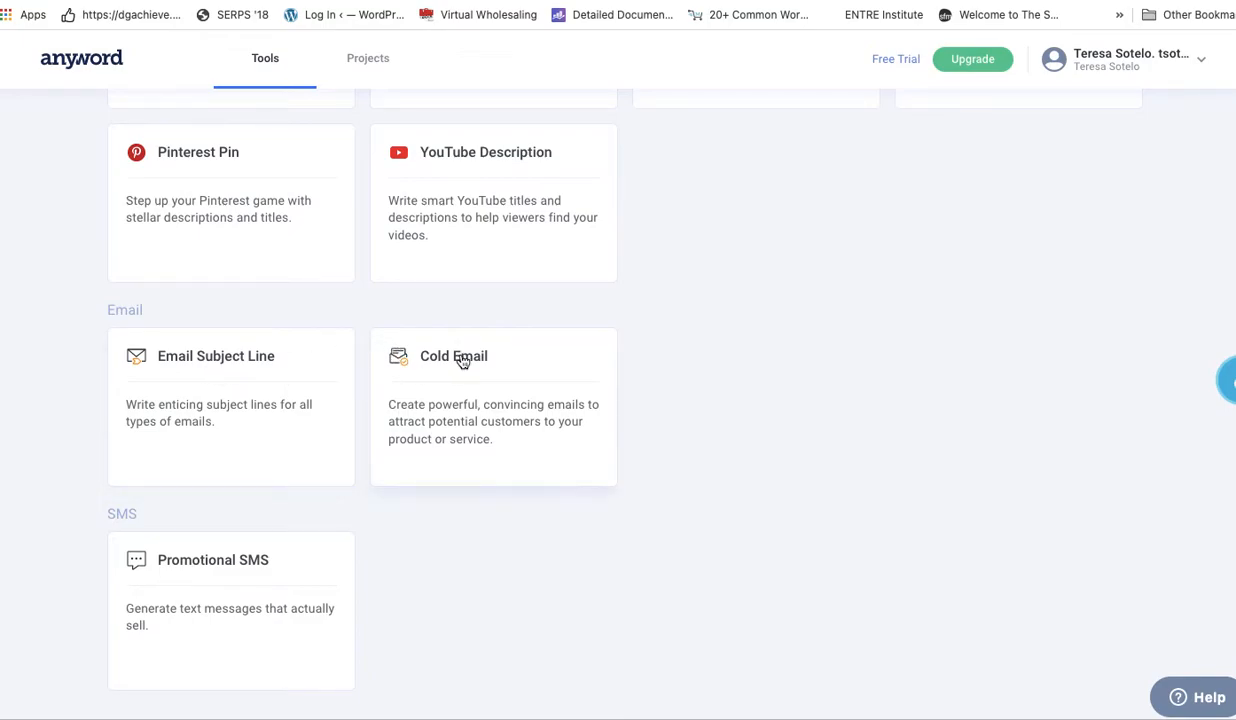
scroll(617, 360, up, 4)
scroll(617, 360, up, 7)
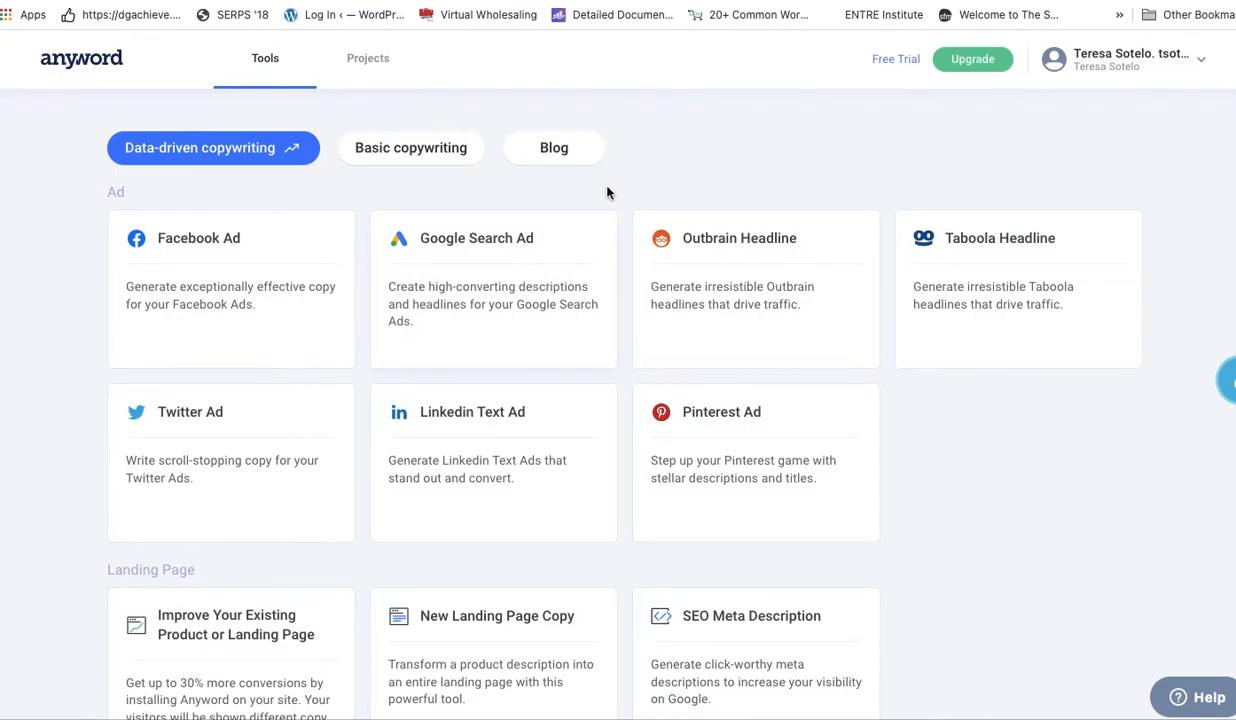
Start a new Blog Post project from the Blog tools.
click(556, 162)
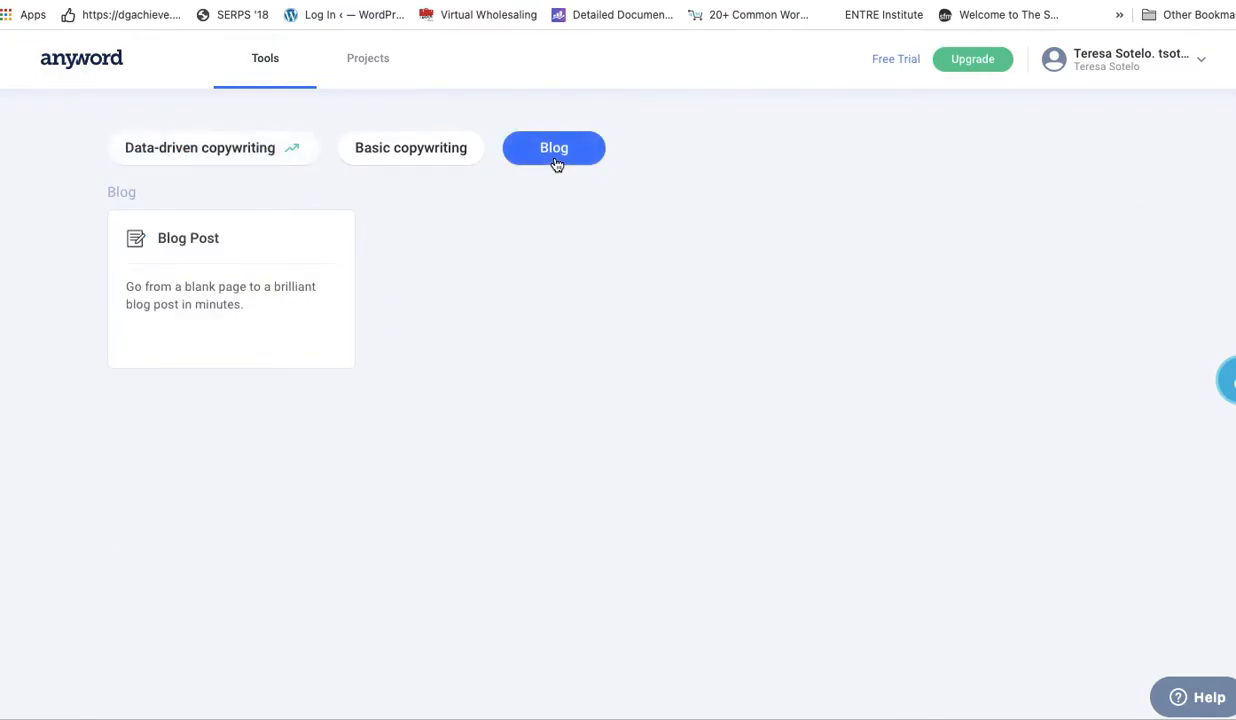
click(223, 258)
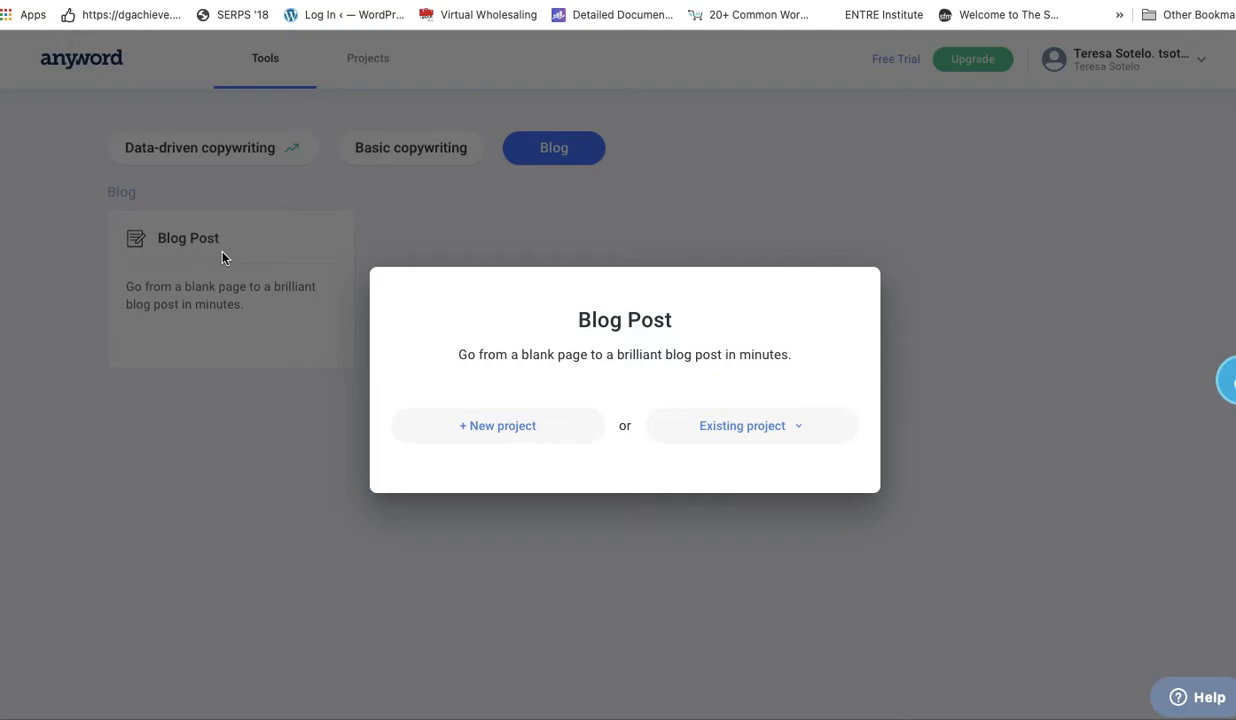
click(506, 432)
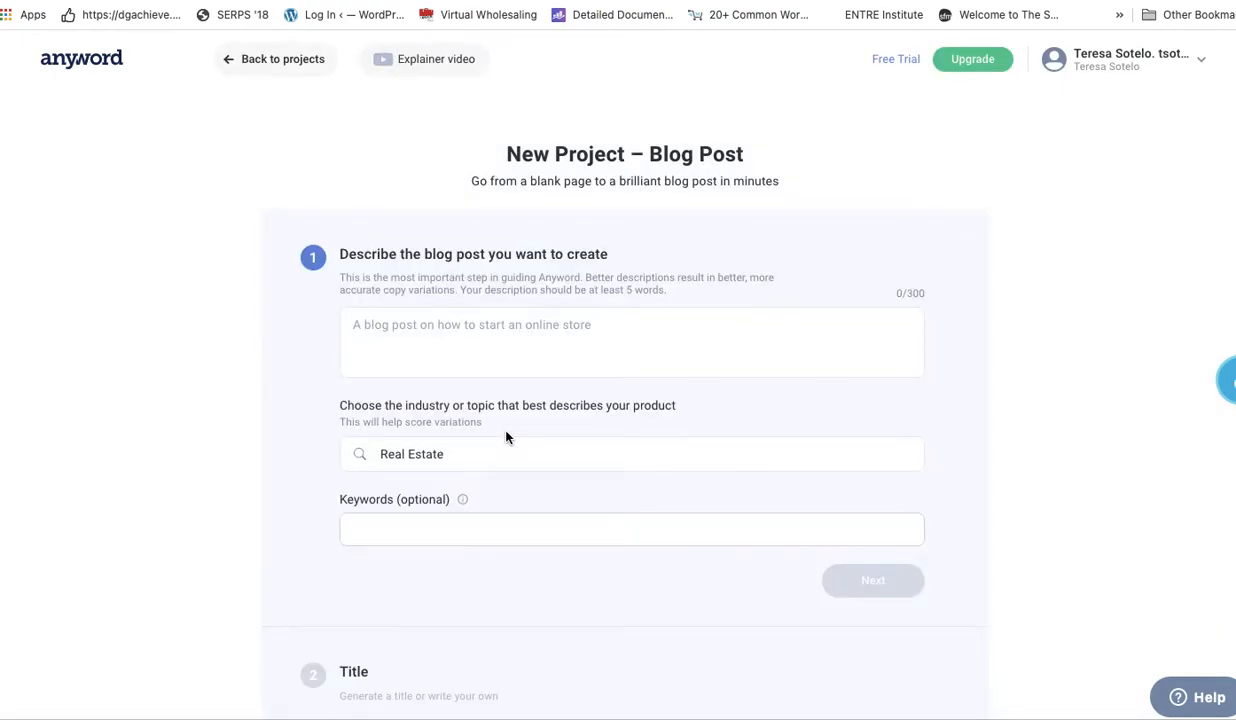
Describe the blog post as "The best wealth school in the country".
click(383, 327)
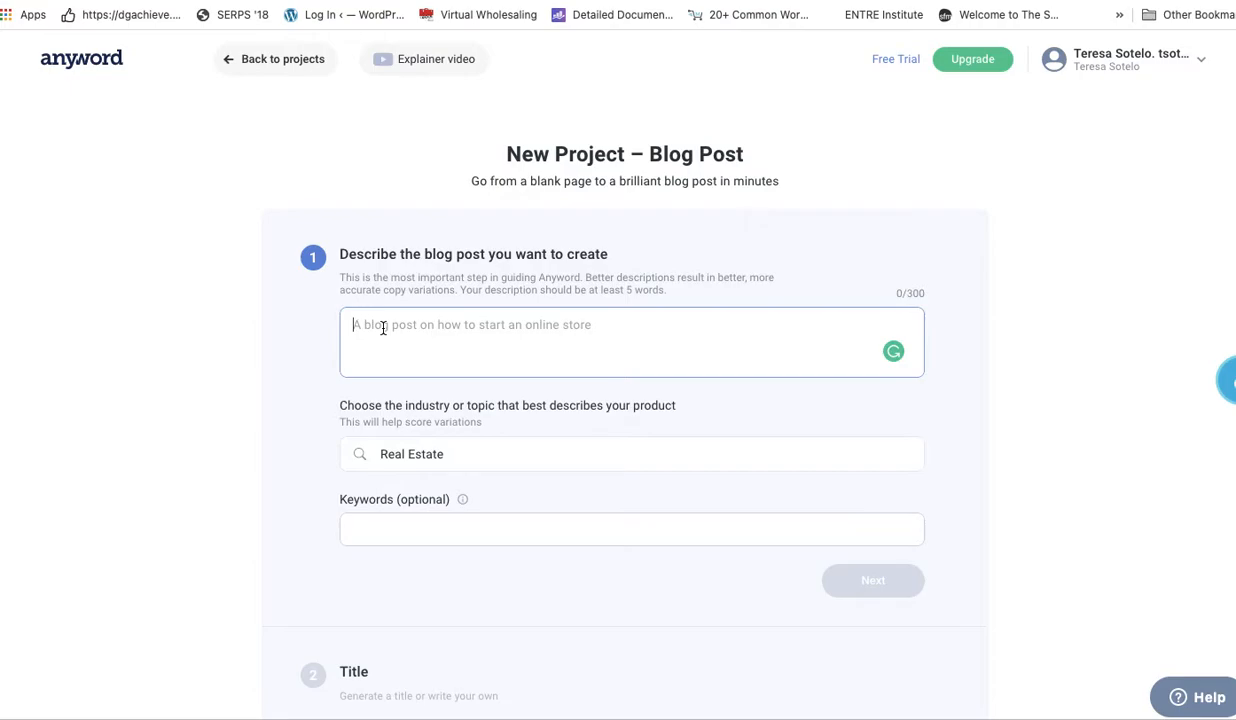
text(The best)
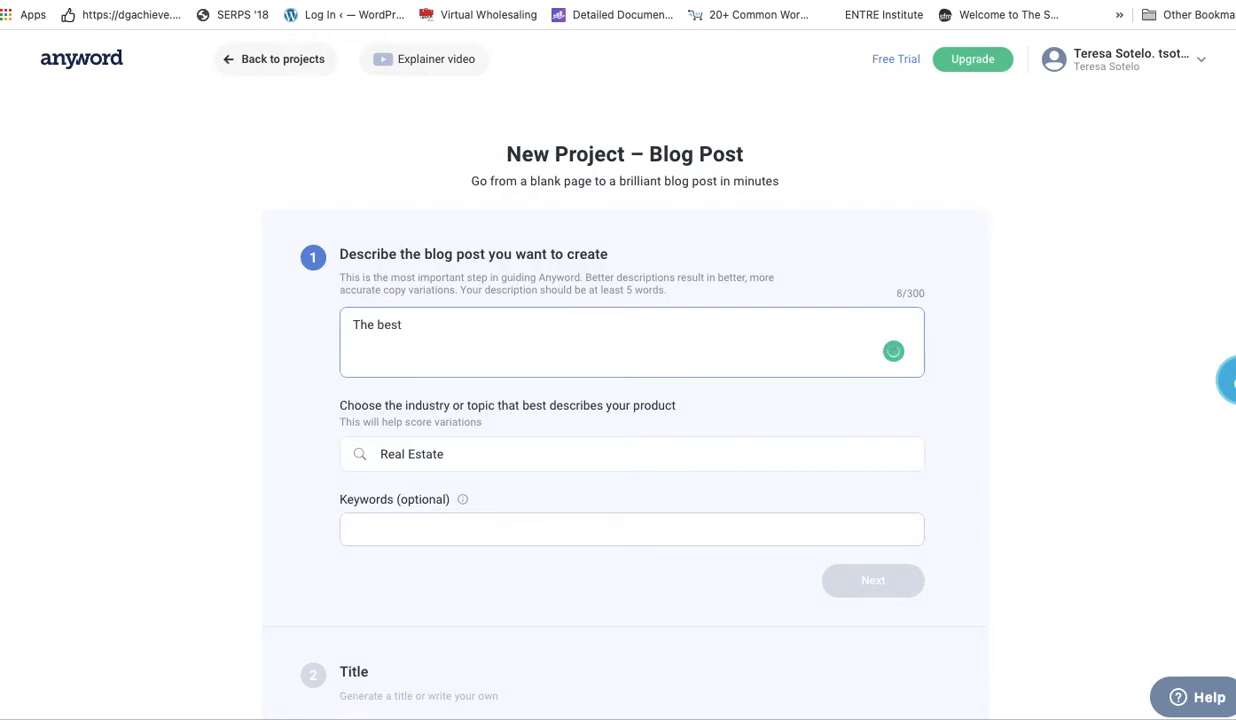
text( wealth school)
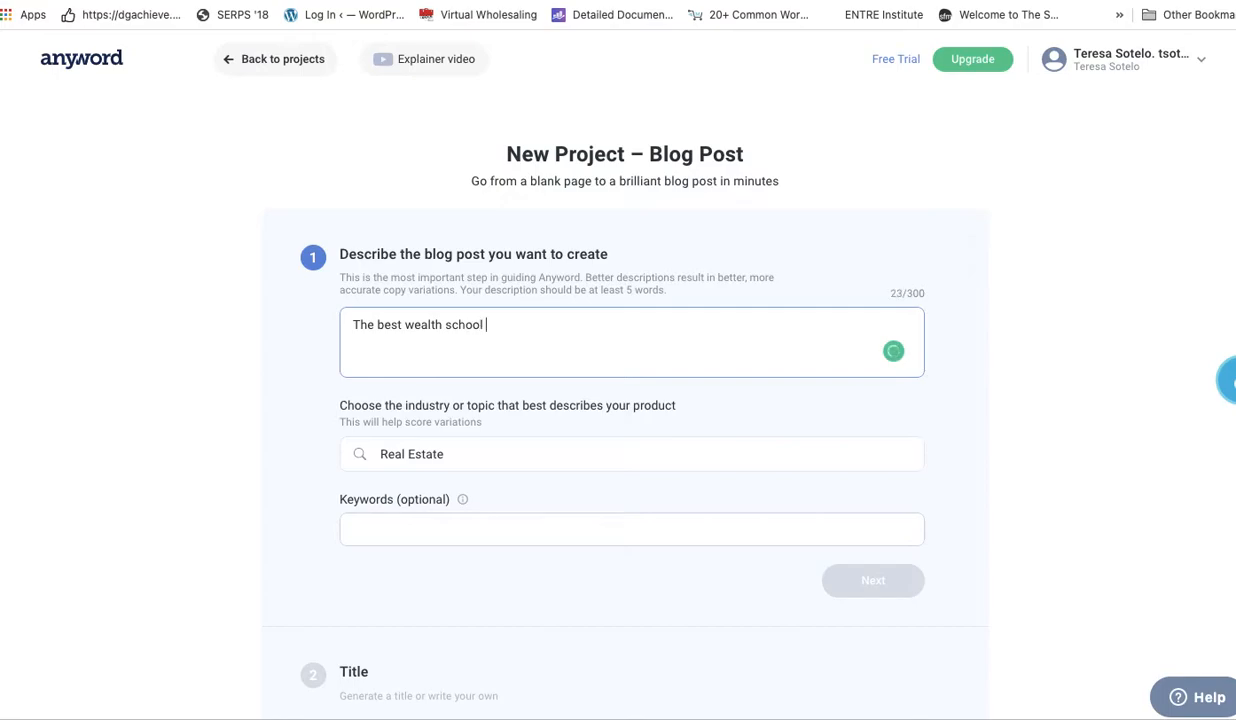
text( in)
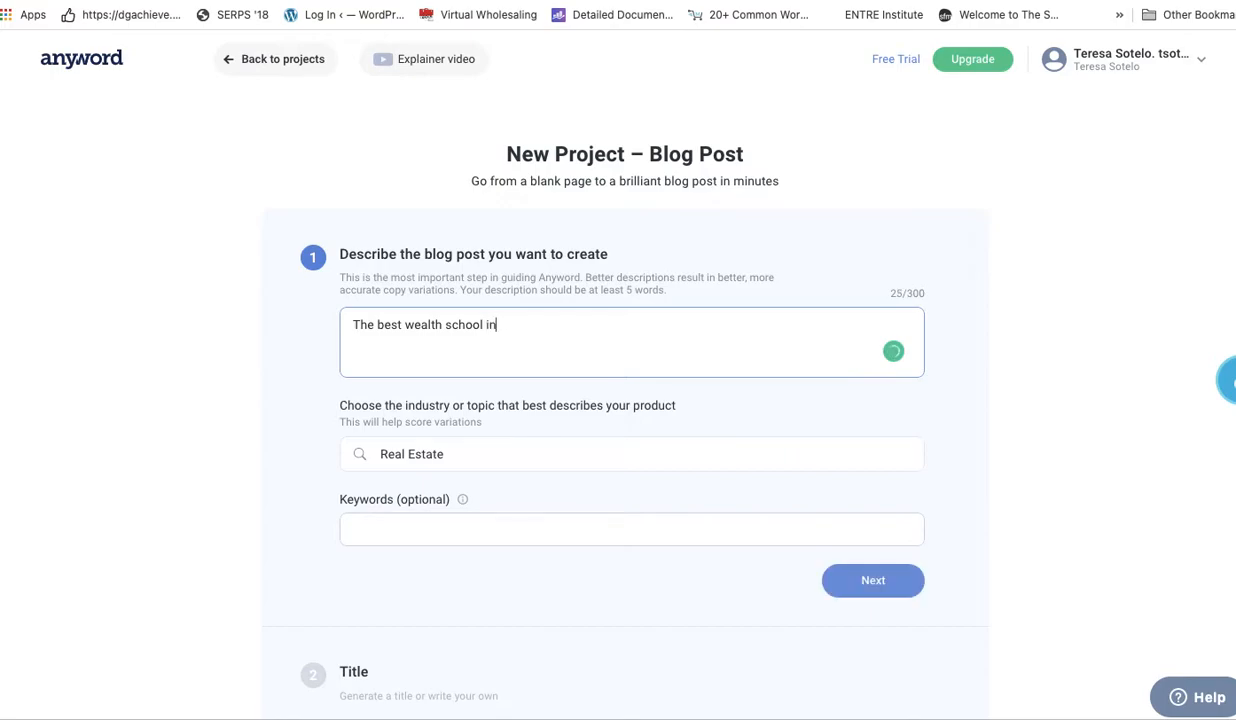
text( the country)
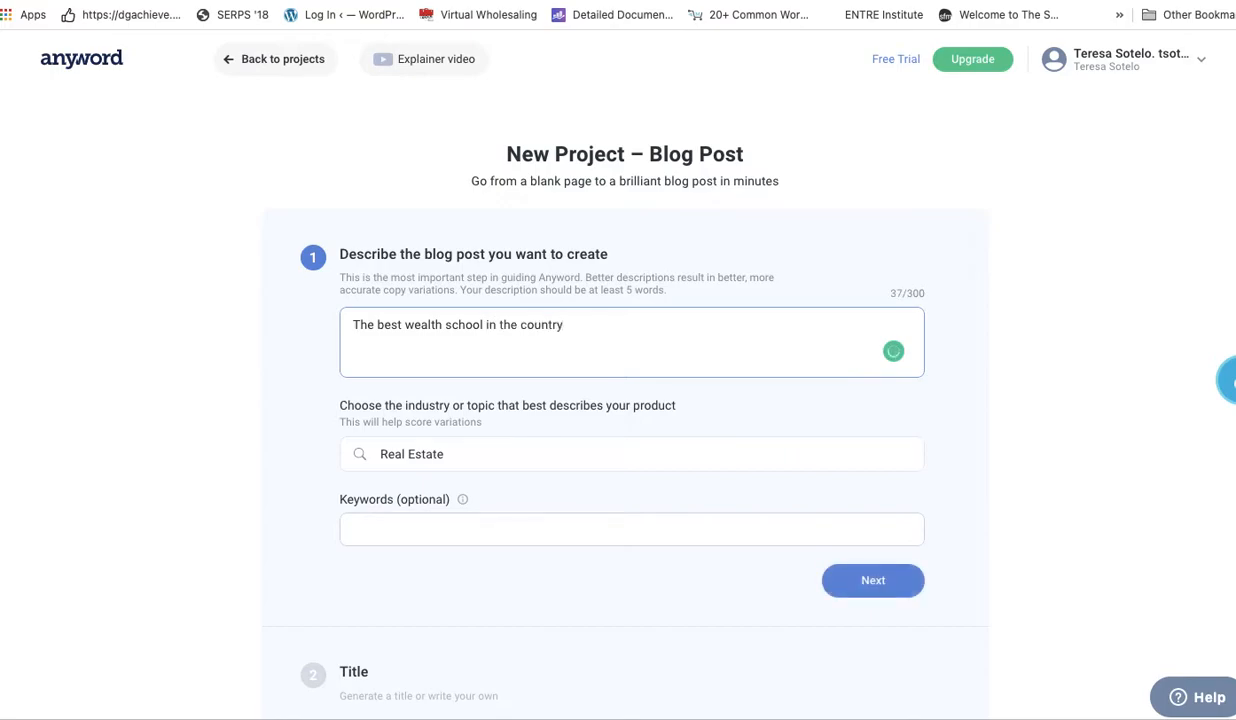
Search the industry or topic suggestions for "education" and set the topic to Online Education.
click(448, 455)
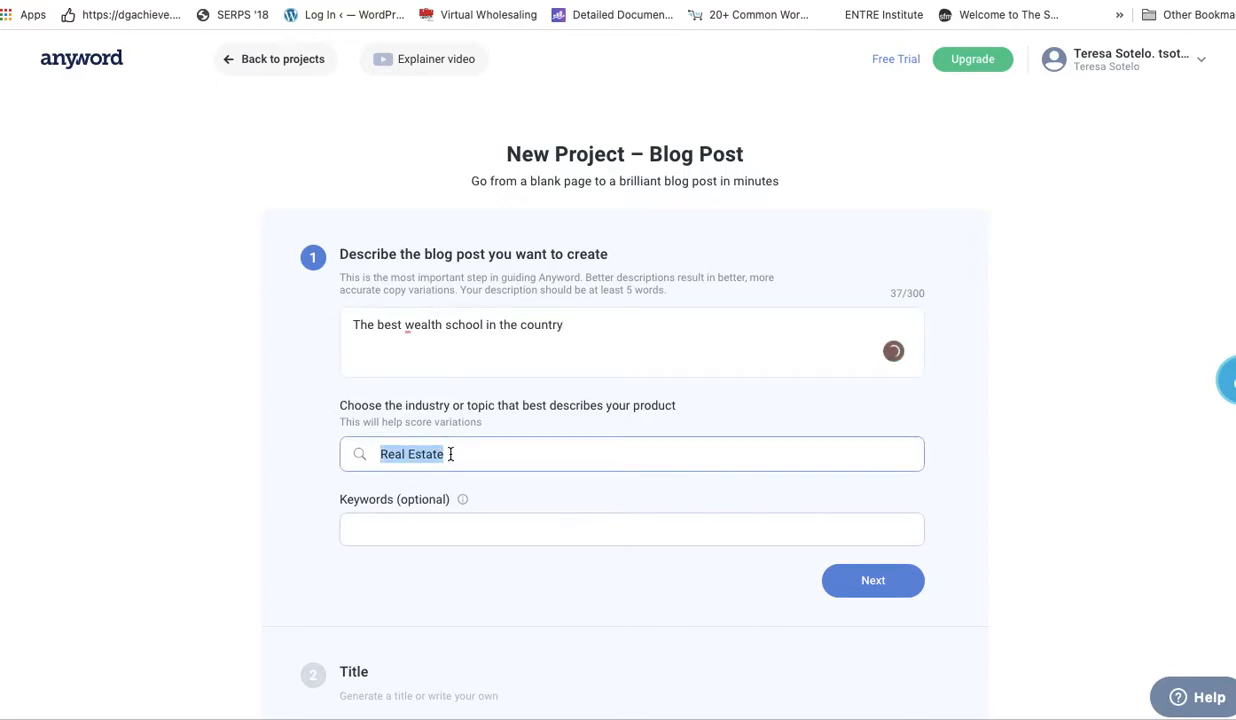
text(education)
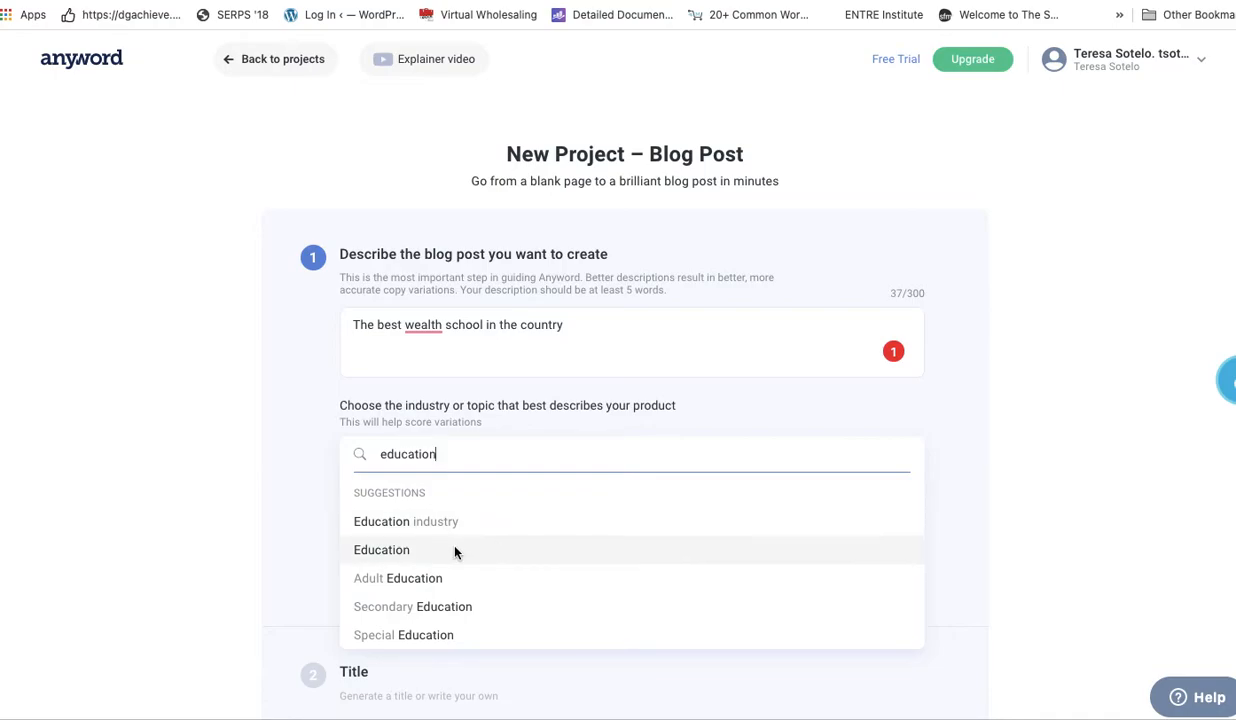
scroll(469, 584, down, 5)
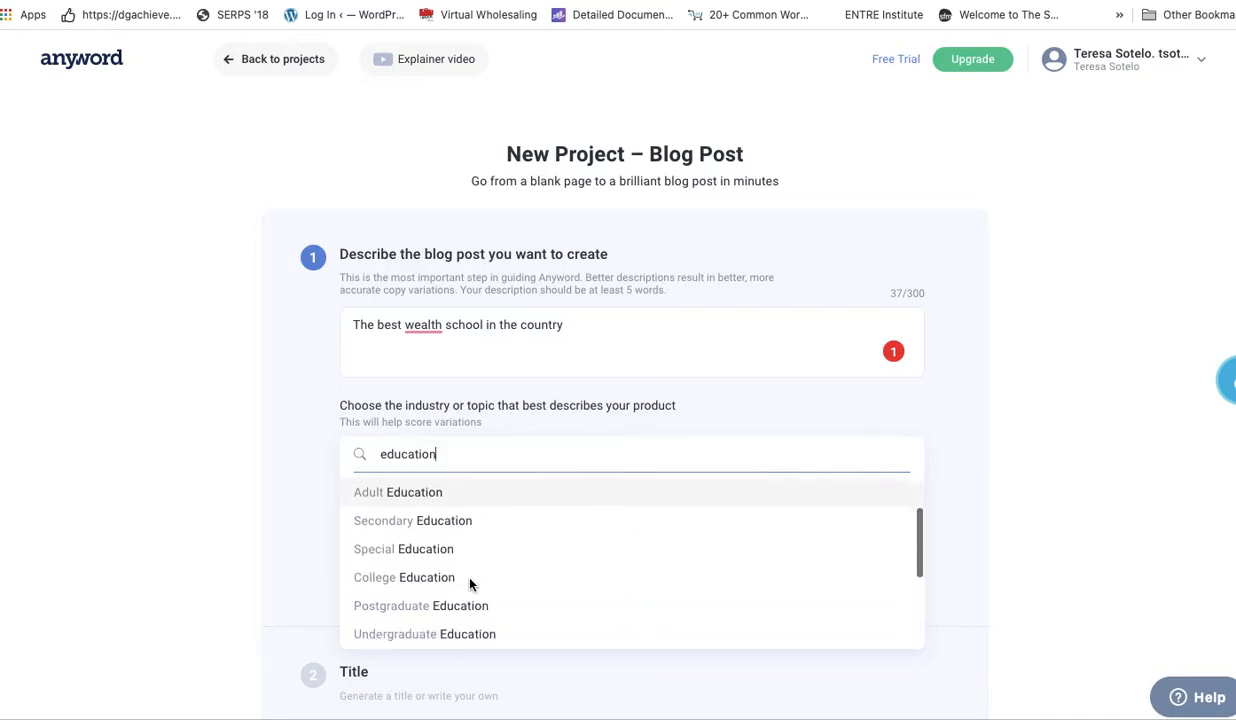
scroll(469, 584, down, 4)
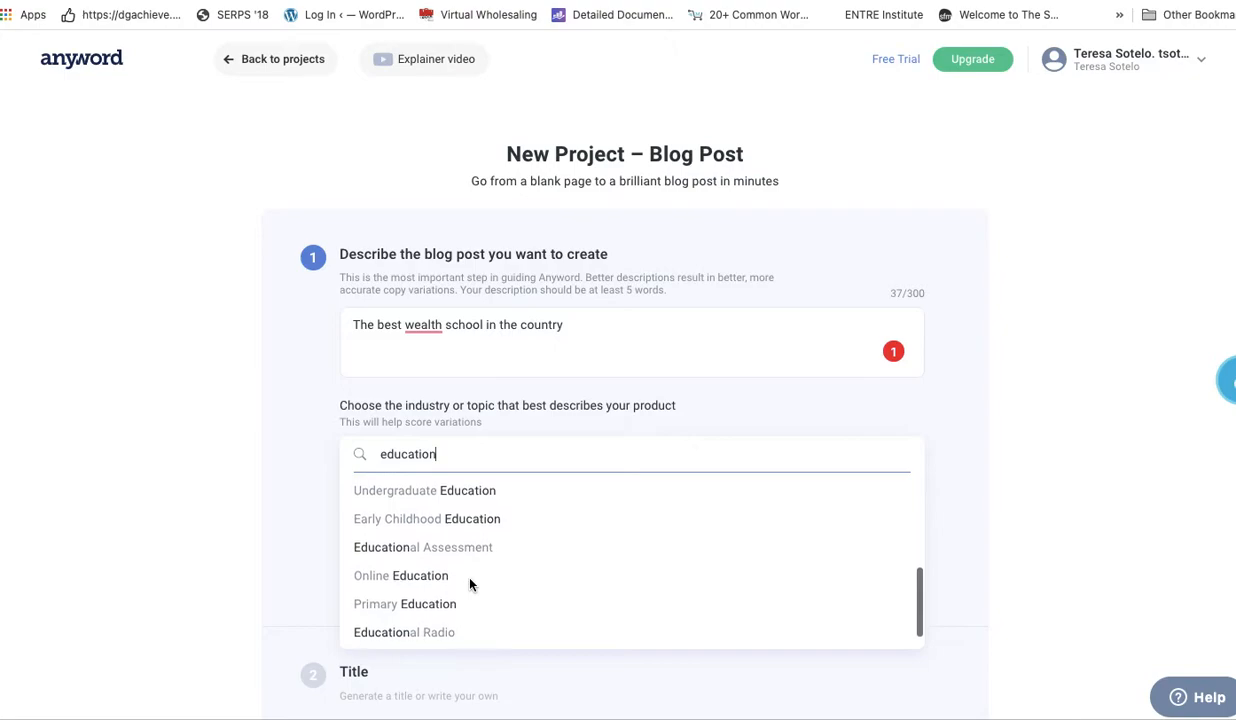
click(405, 553)
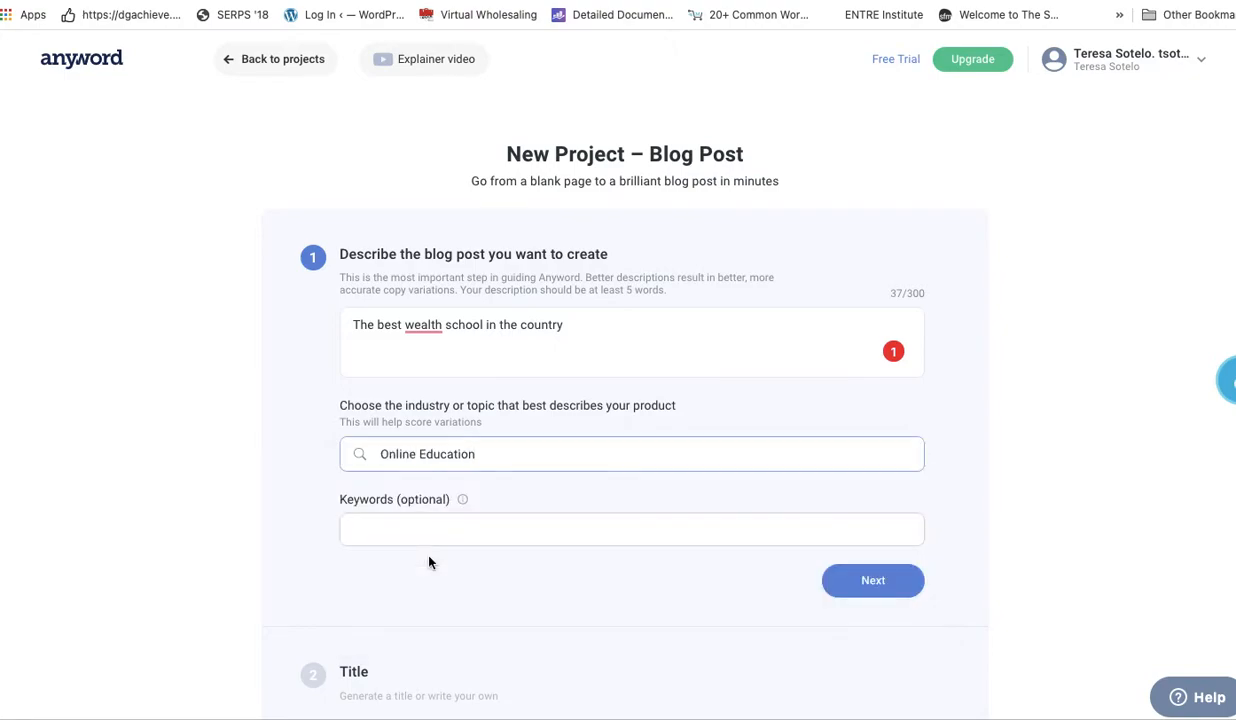
Enter "wealth" as the keyword and continue to the generated title suggestions.
click(451, 541)
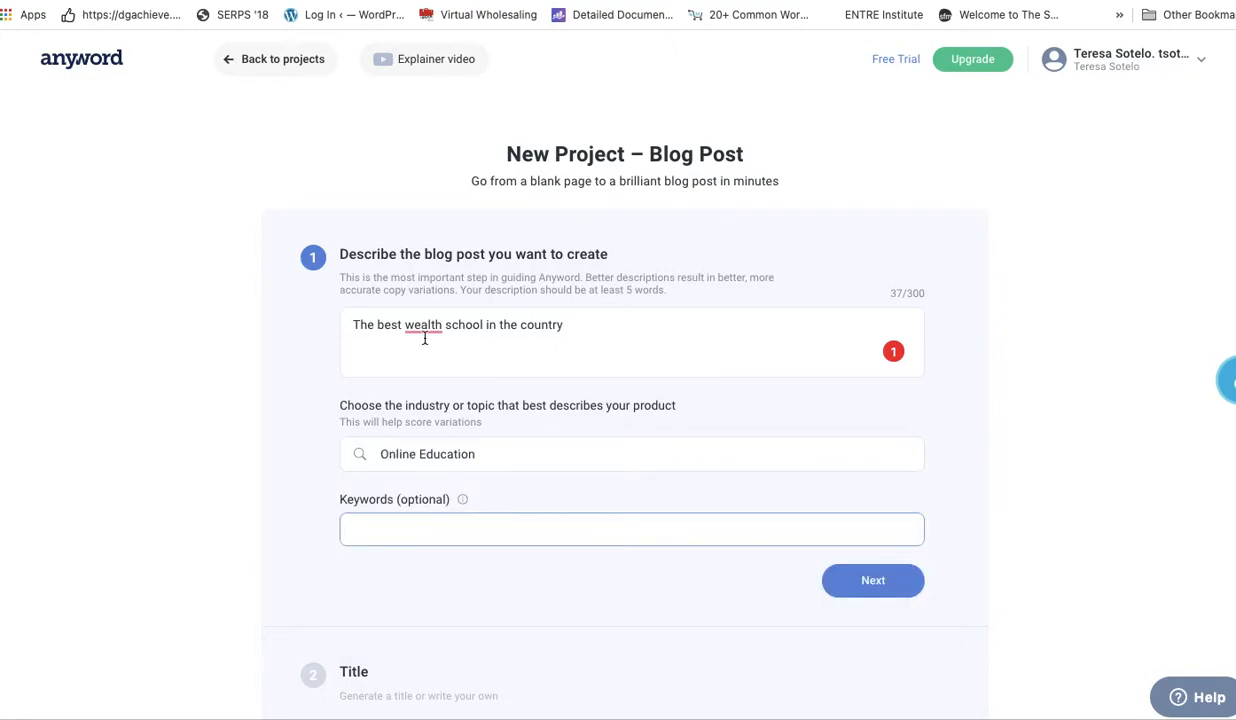
mouse_move(423, 331)
text(wealth)
scroll(633, 568, down, 3)
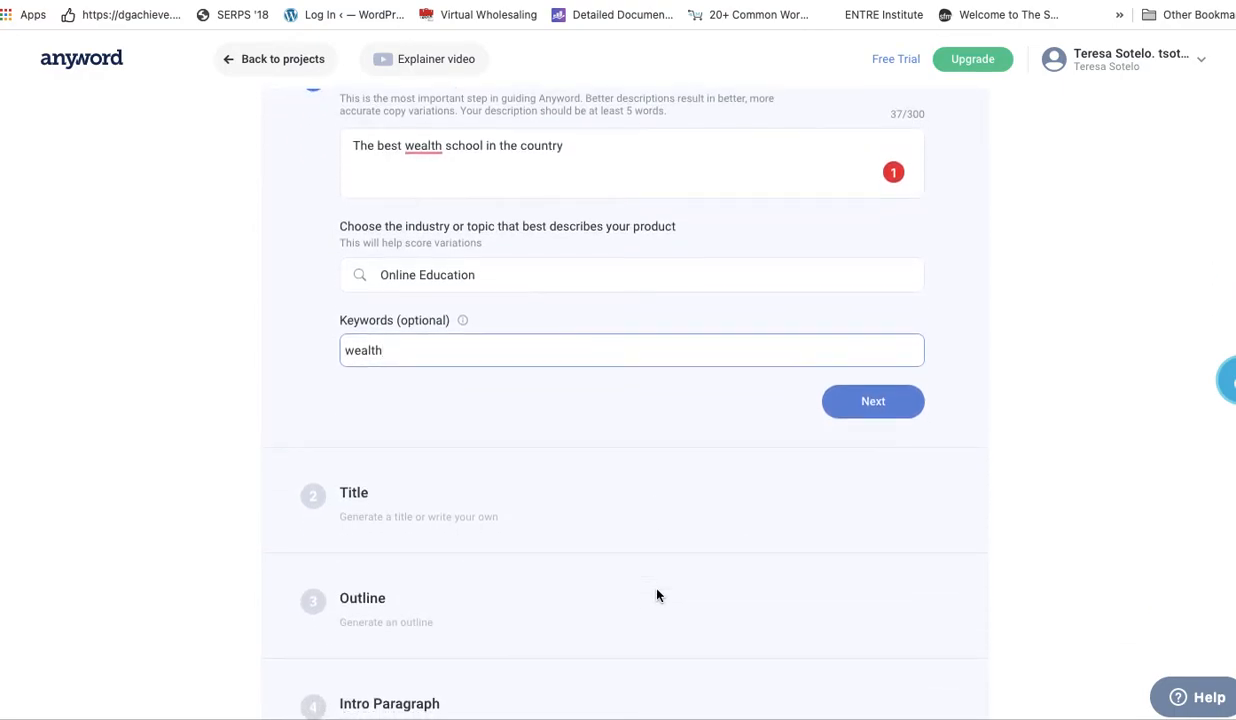
click(880, 410)
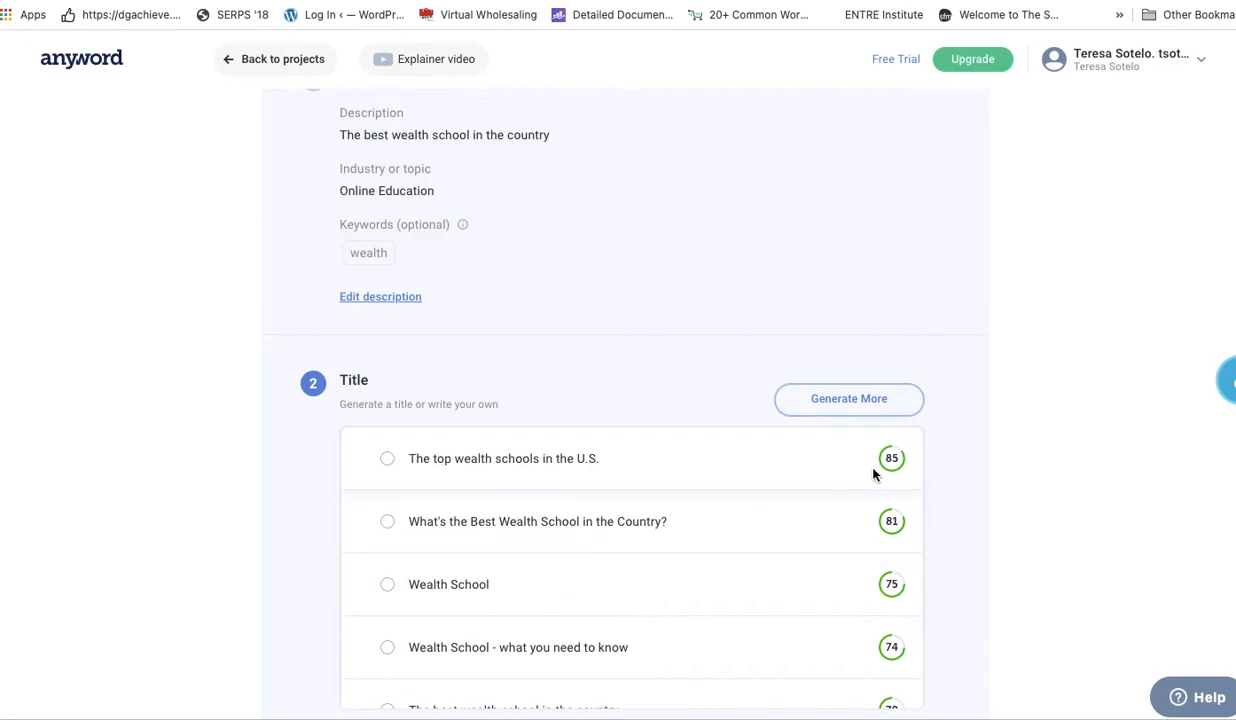
Compare the generated titles and select "The top wealth schools in the U.S." for the blog post.
mouse_move(885, 470)
scroll(676, 480, down, 1)
scroll(676, 480, down, 1)
scroll(676, 480, up, 1)
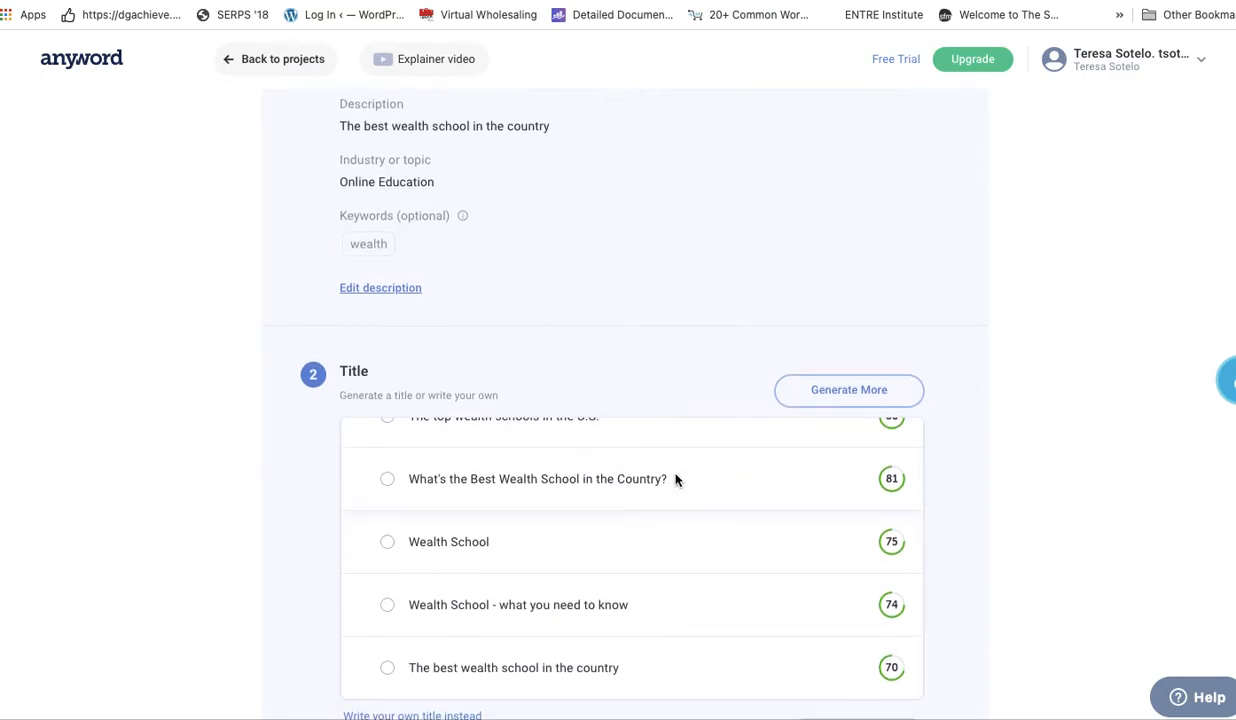
scroll(390, 495, up, 1)
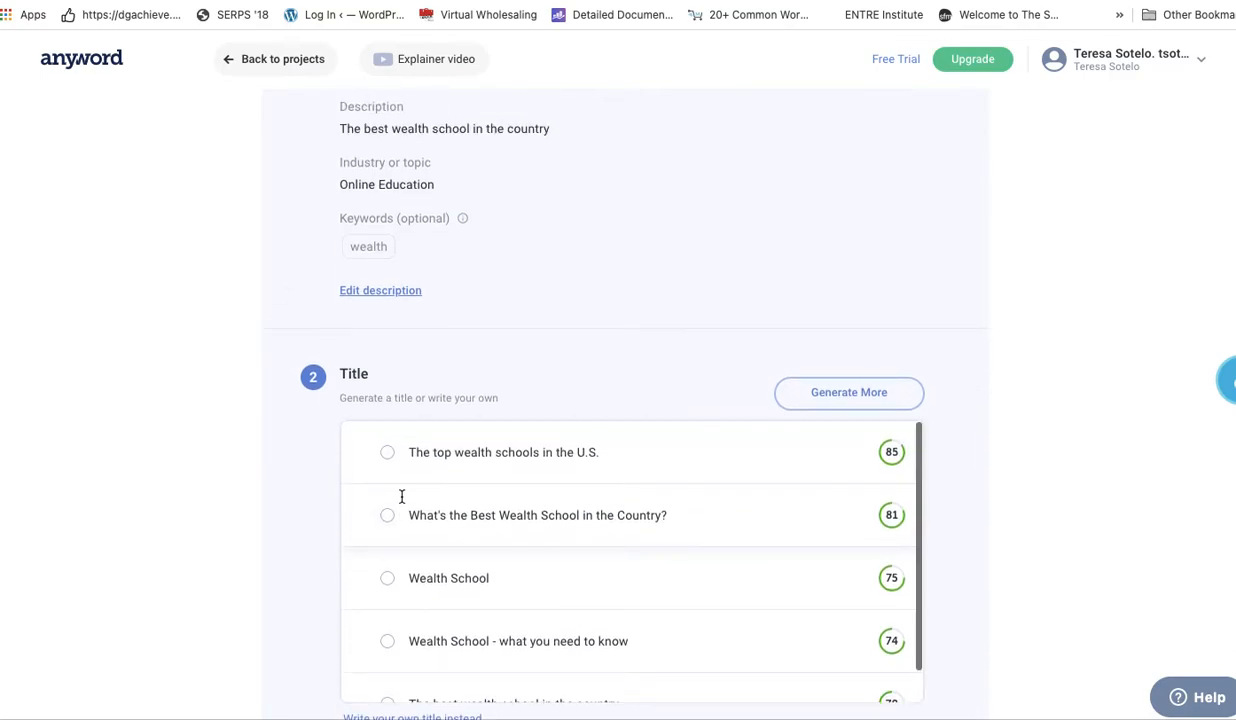
click(388, 458)
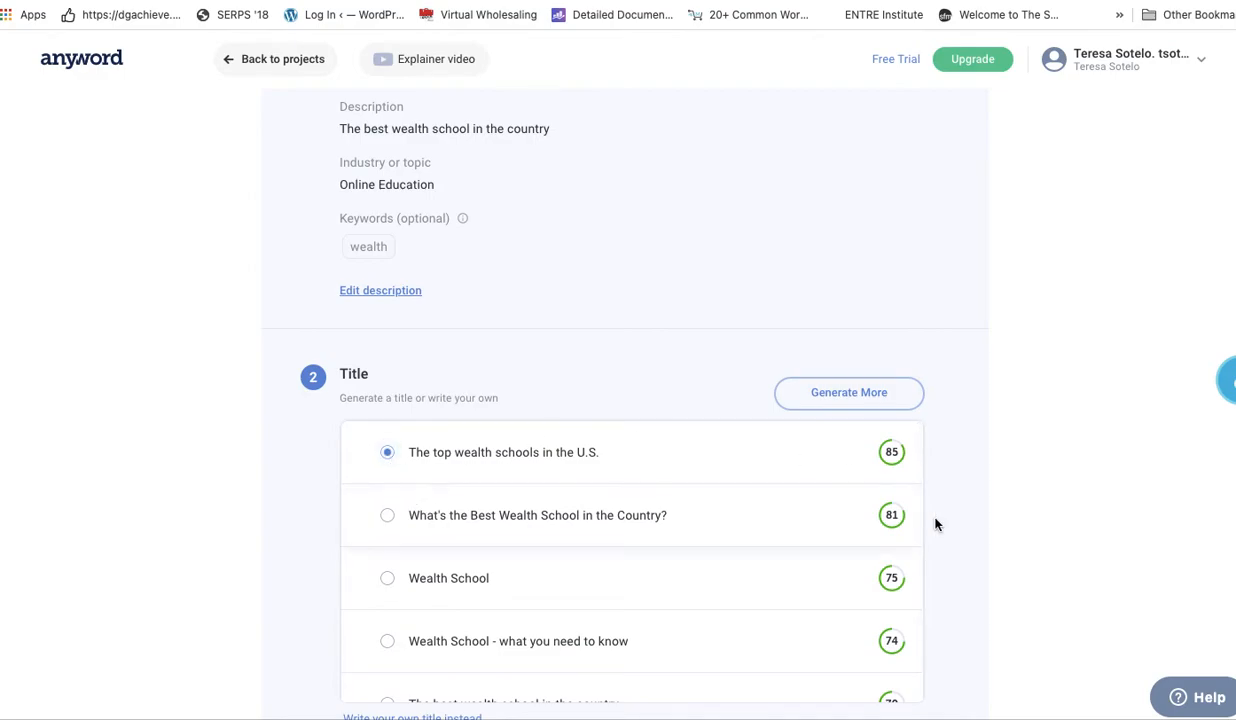
Continue to the generated outline and delete every section except "Best Wealth Schools in America".
scroll(952, 527, down, 3)
click(871, 541)
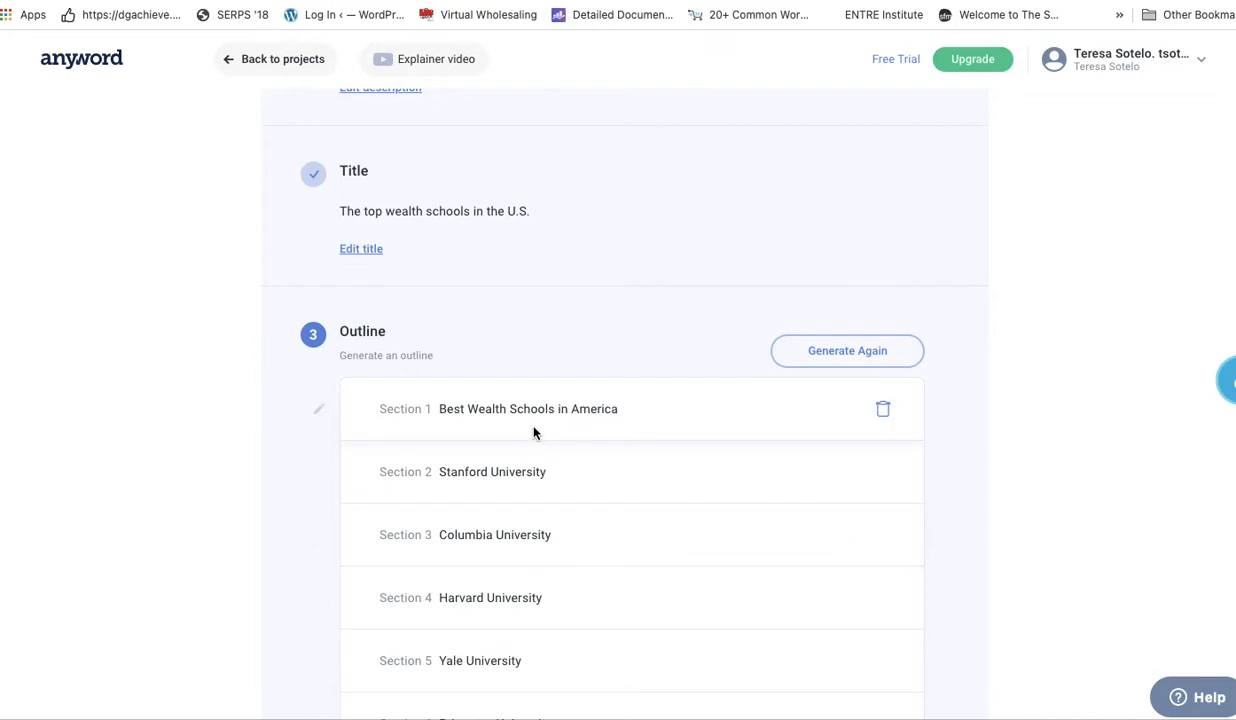
scroll(533, 432, down, 3)
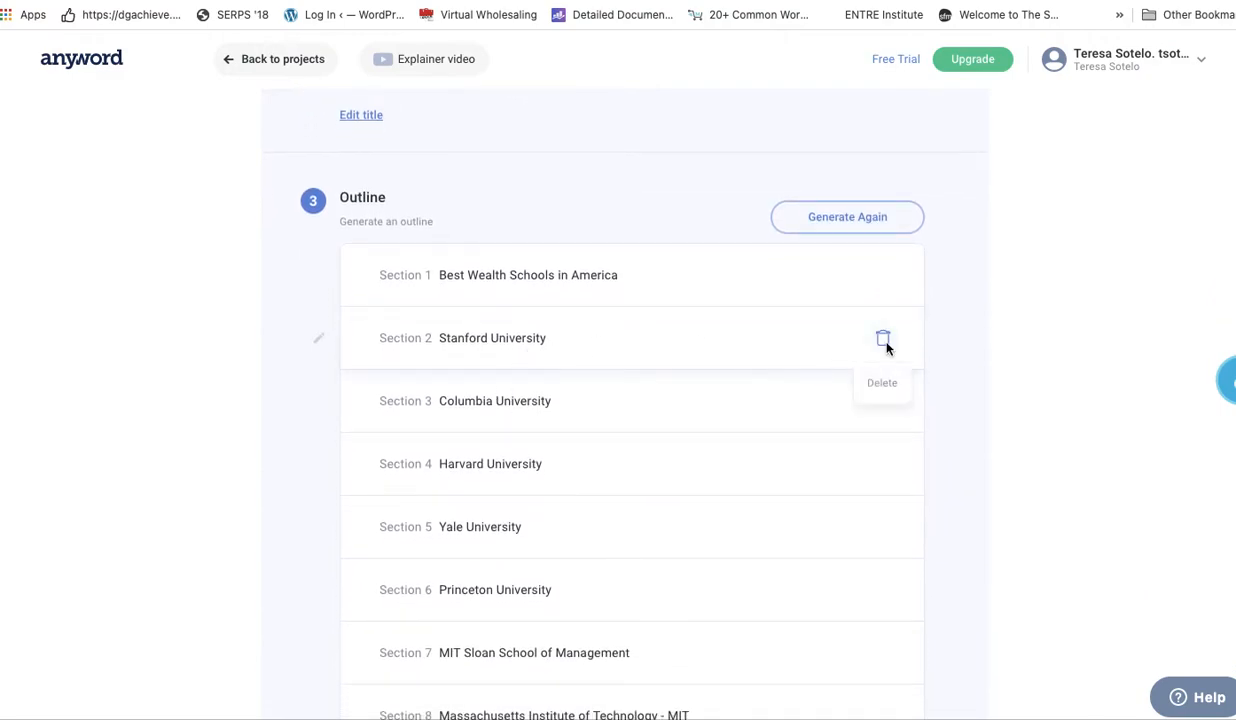
click(884, 340)
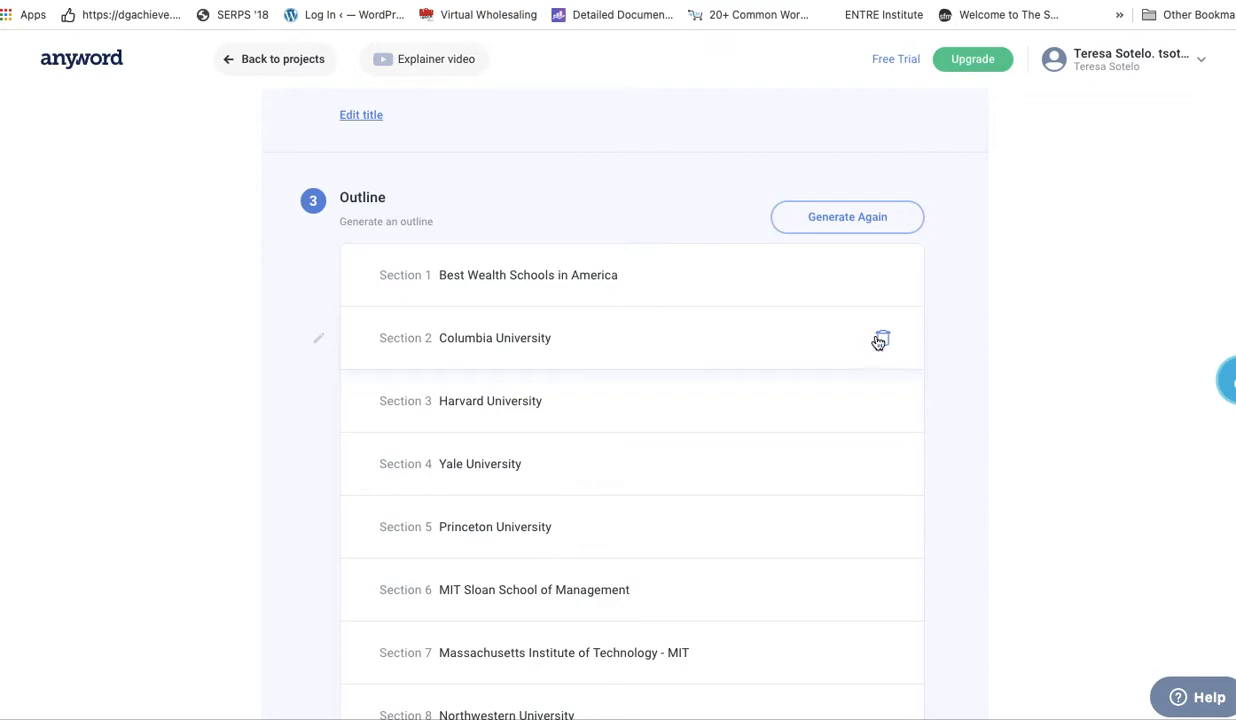
click(882, 341)
click(883, 340)
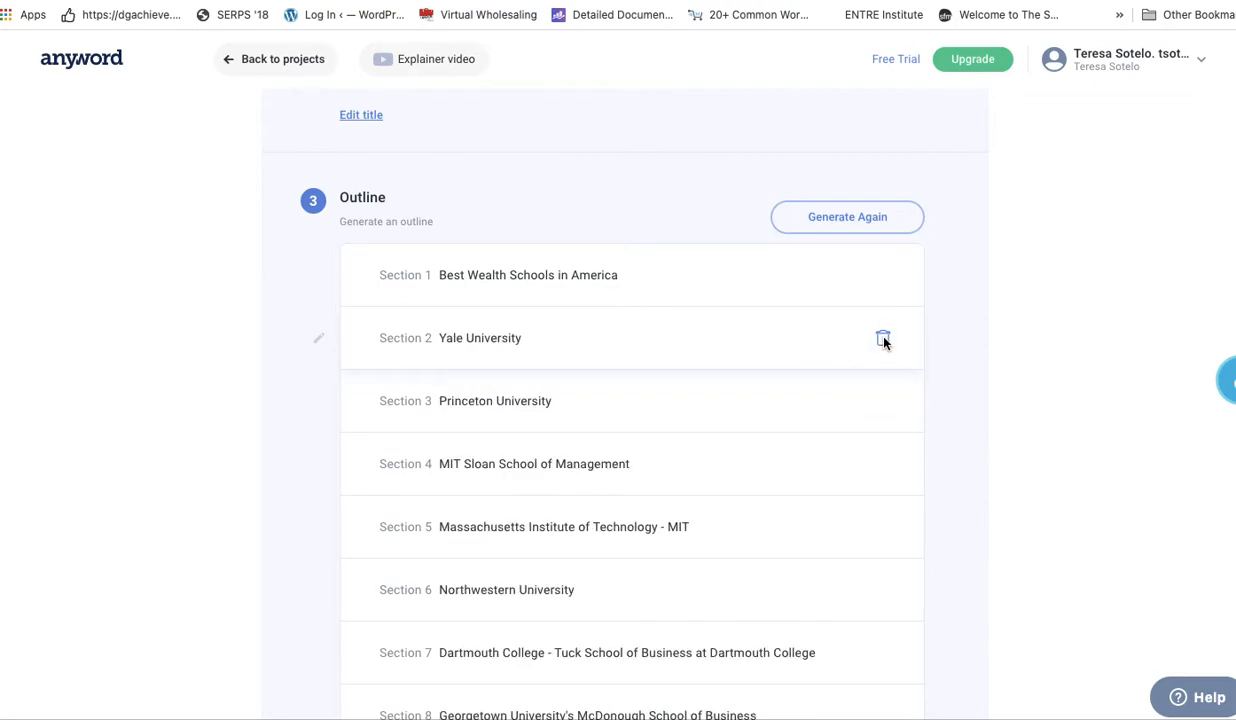
click(883, 340)
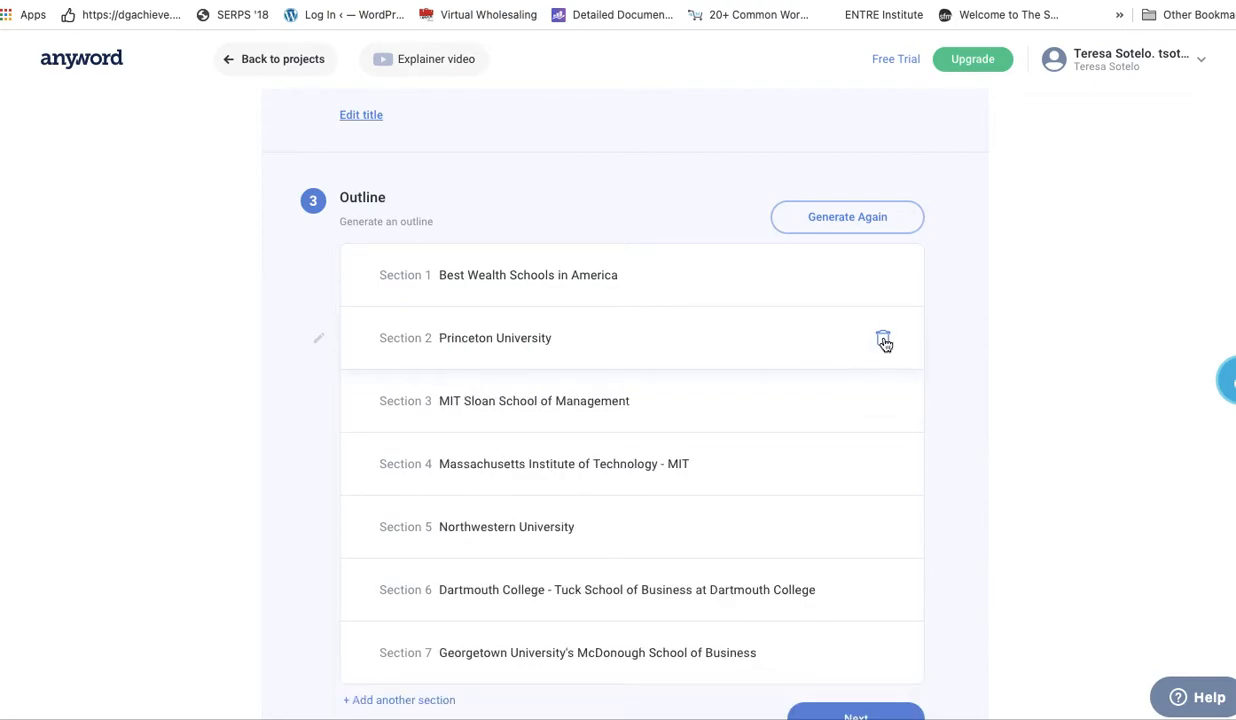
click(883, 340)
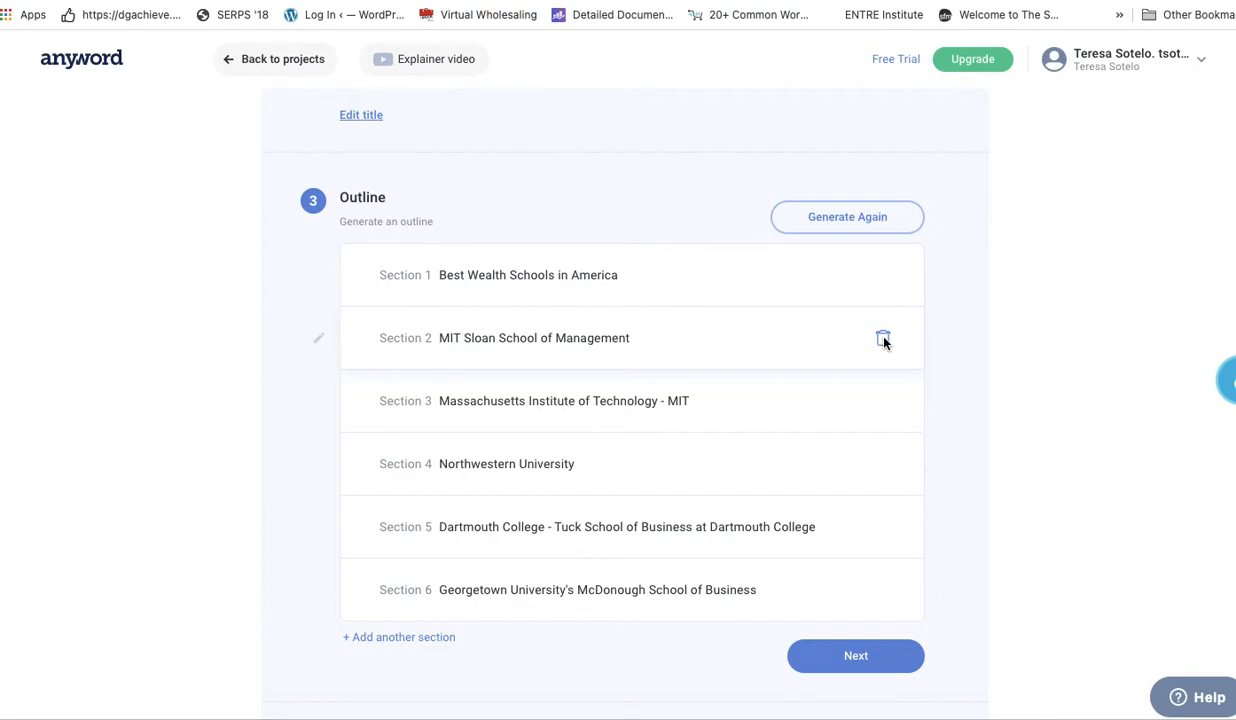
click(883, 340)
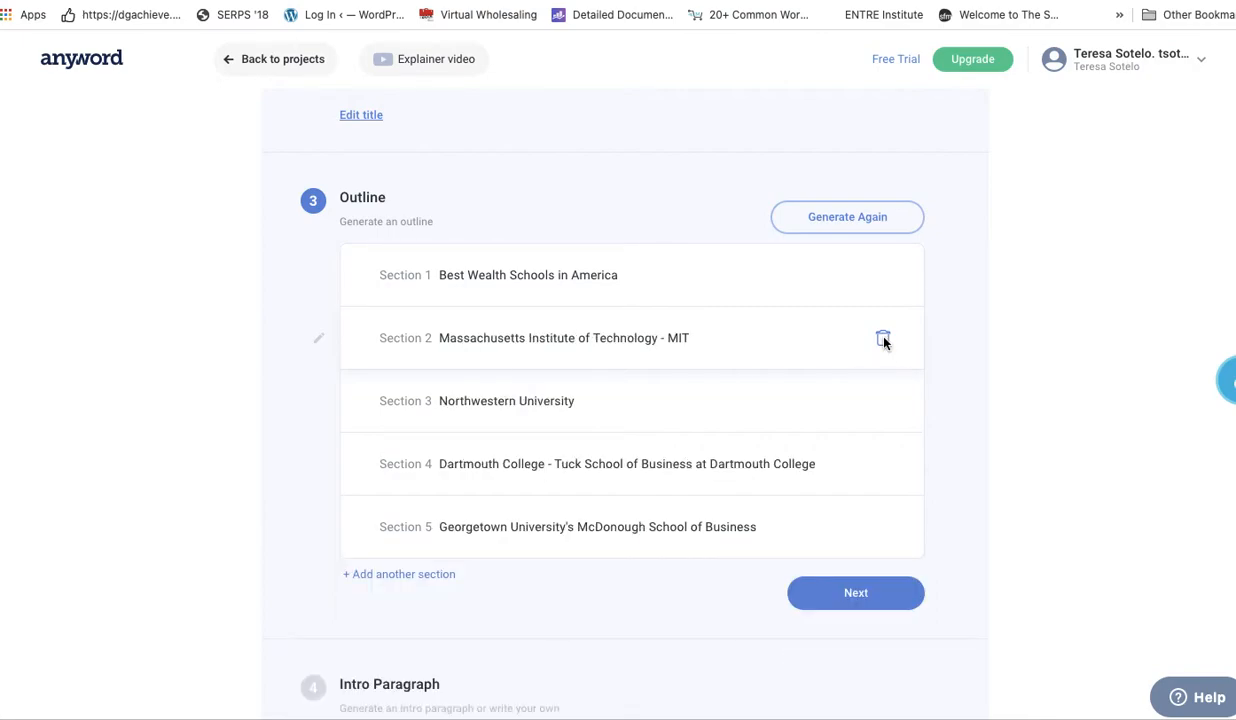
click(883, 340)
click(883, 340)
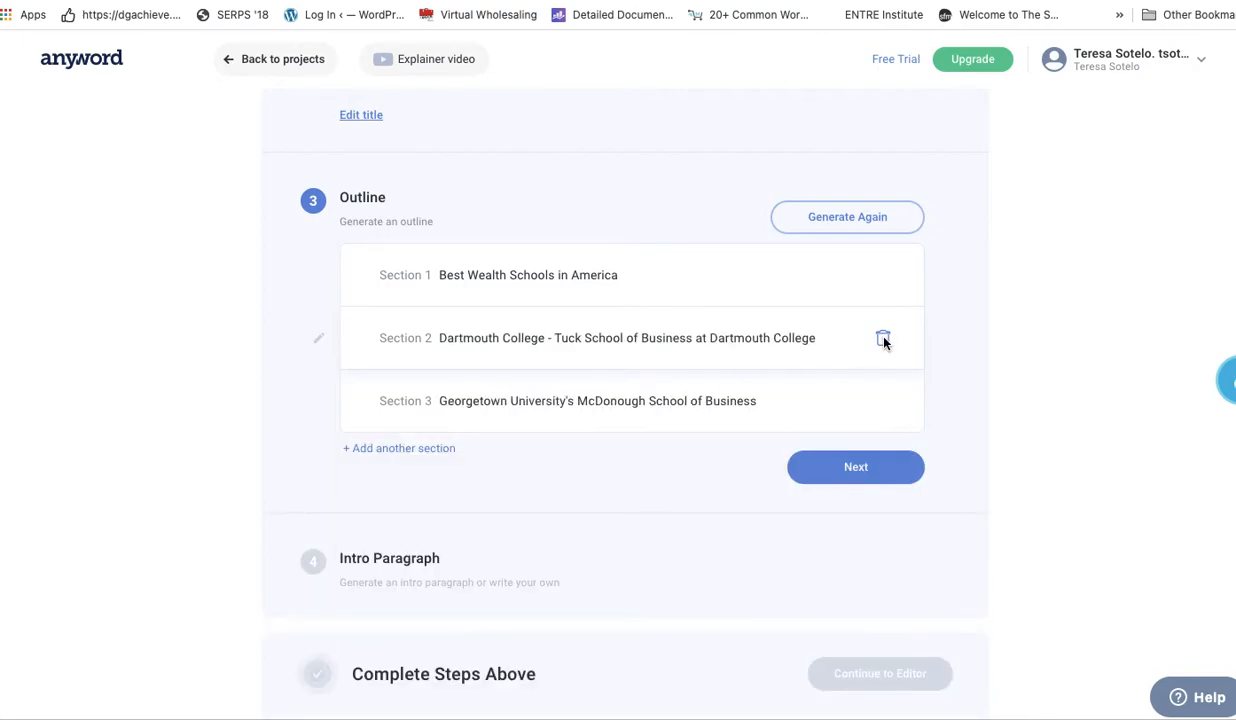
click(883, 340)
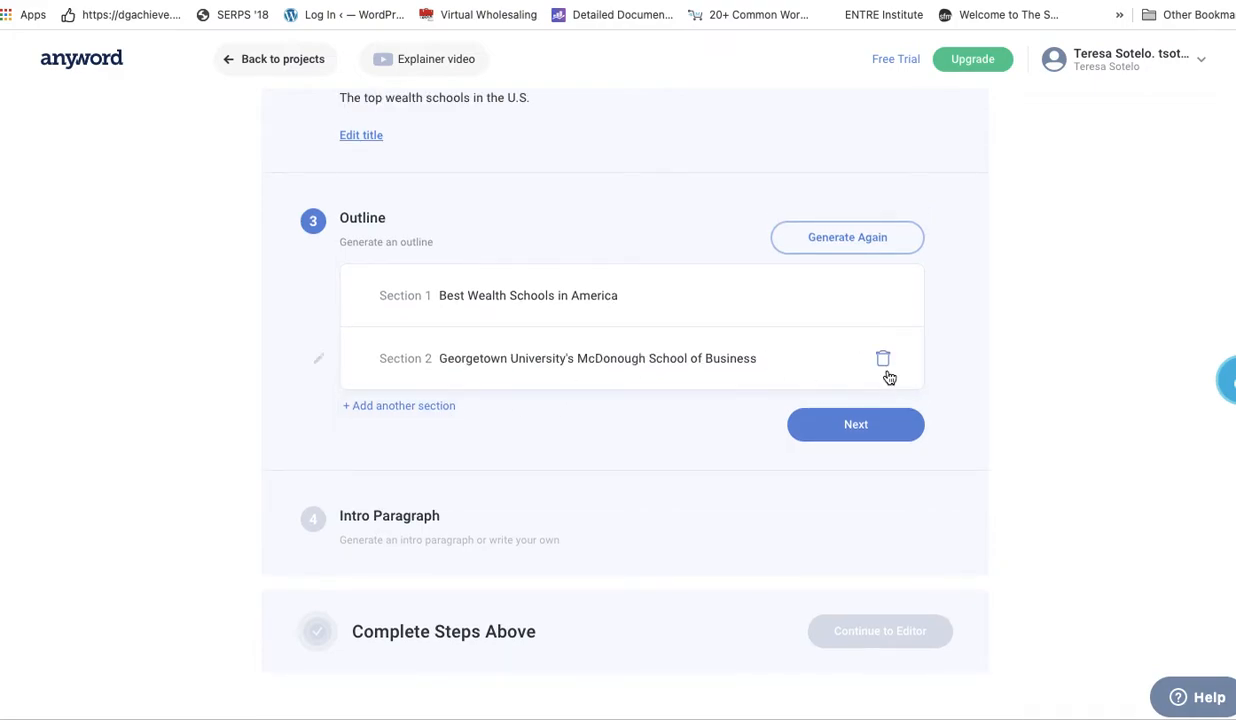
click(882, 362)
Add a second outline section titled "business school".
click(389, 410)
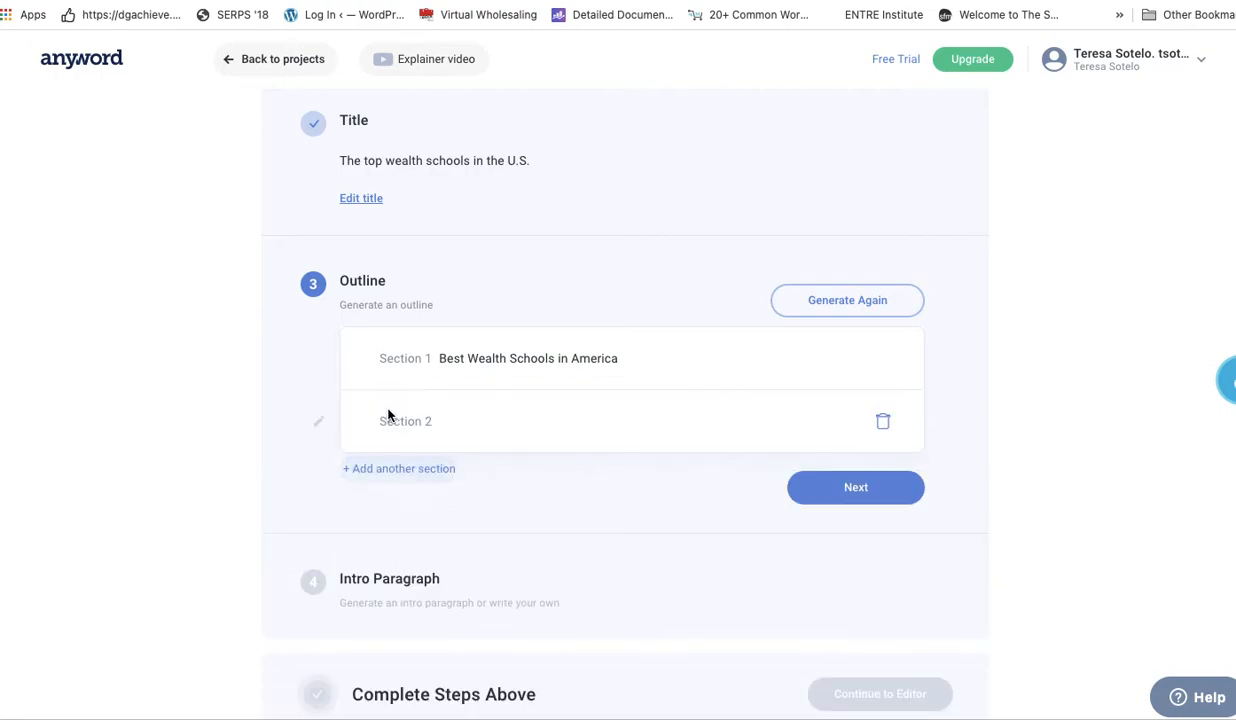
click(481, 419)
text(bu)
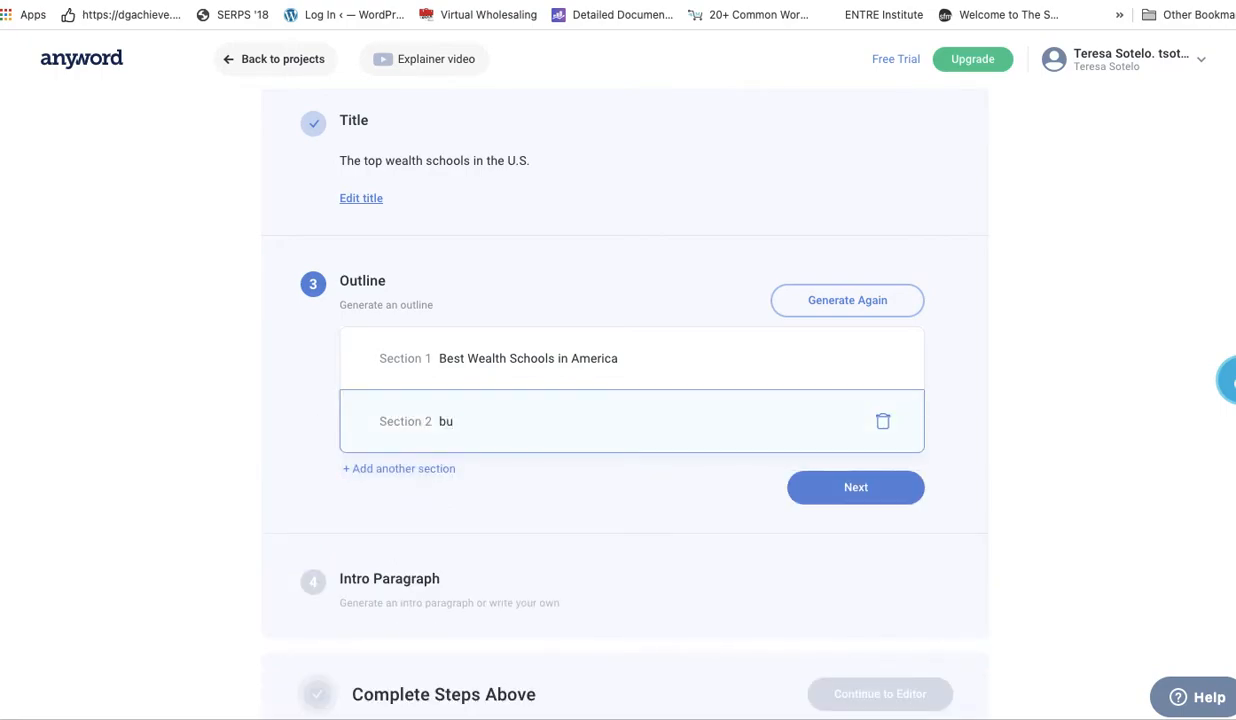
text(siness school)
key(Return)
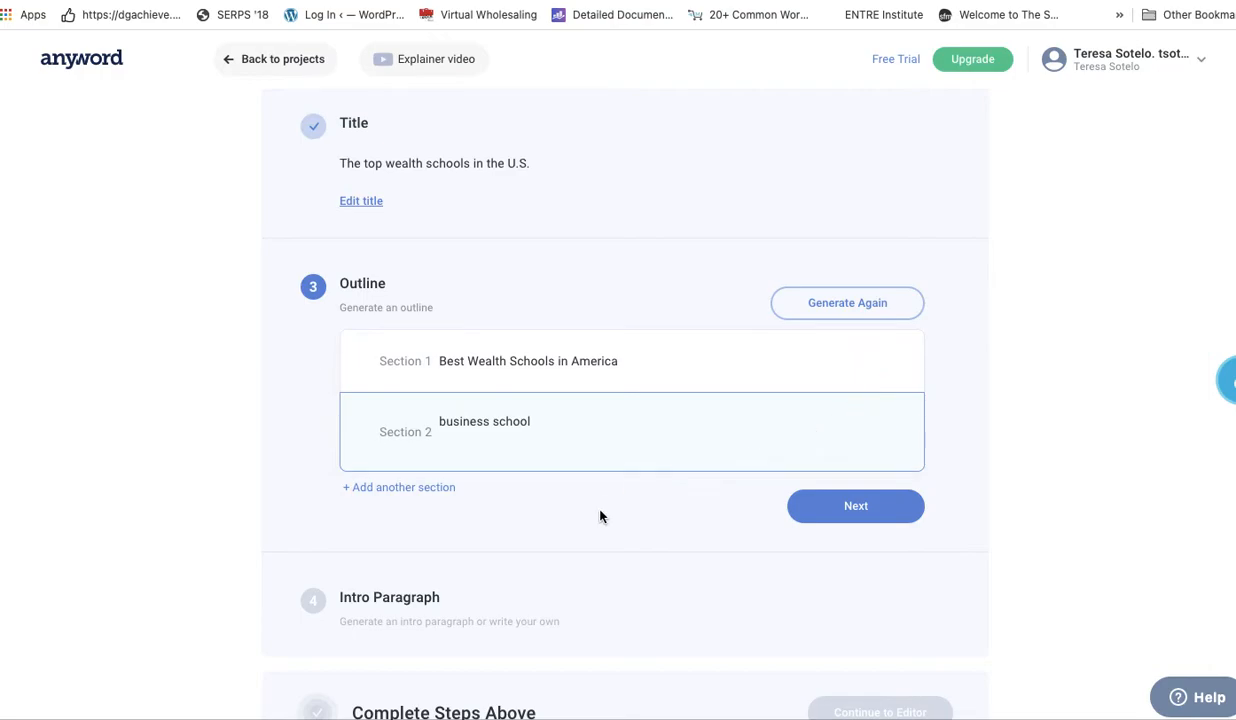
Add a third outline section titled "real estate investing school".
click(441, 487)
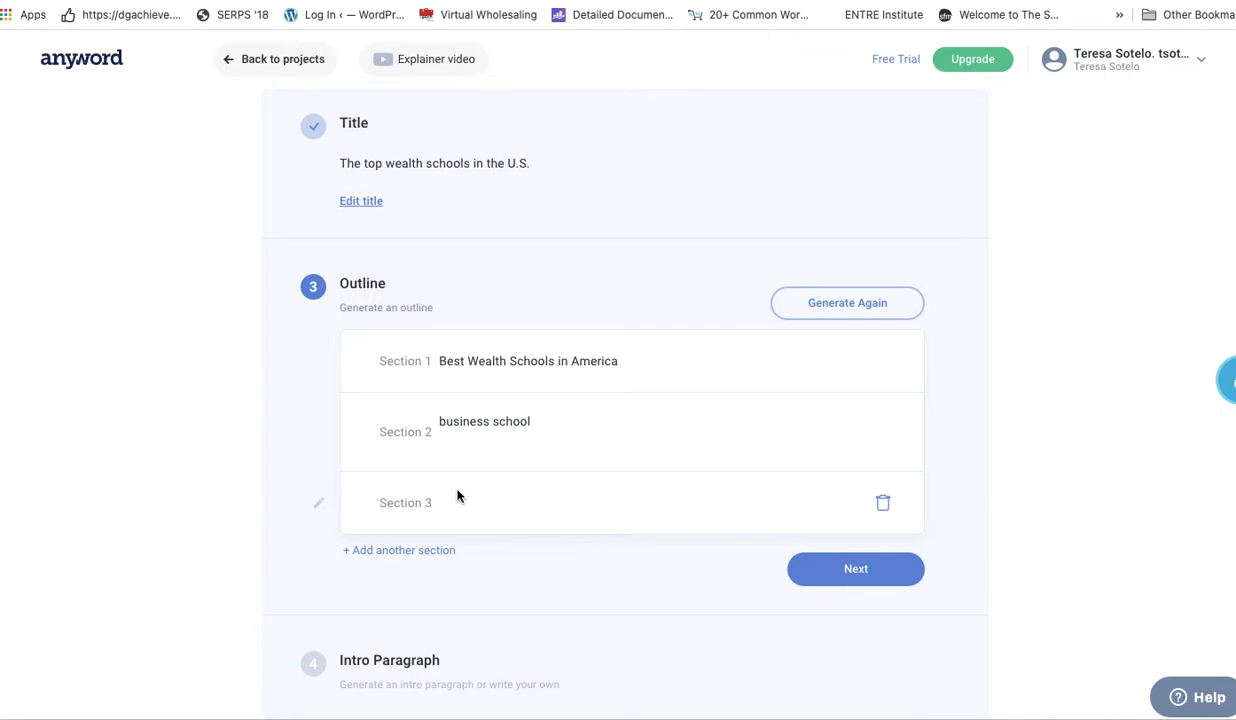
click(453, 502)
text(real)
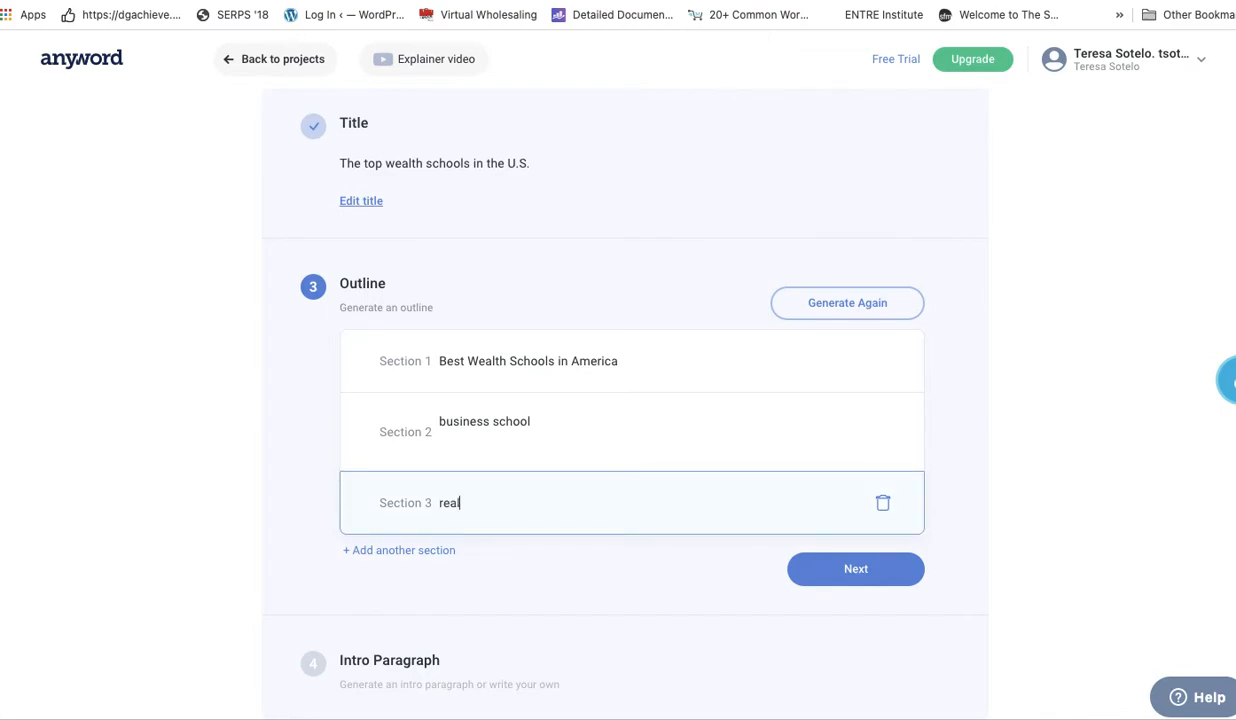
text( estate investing school)
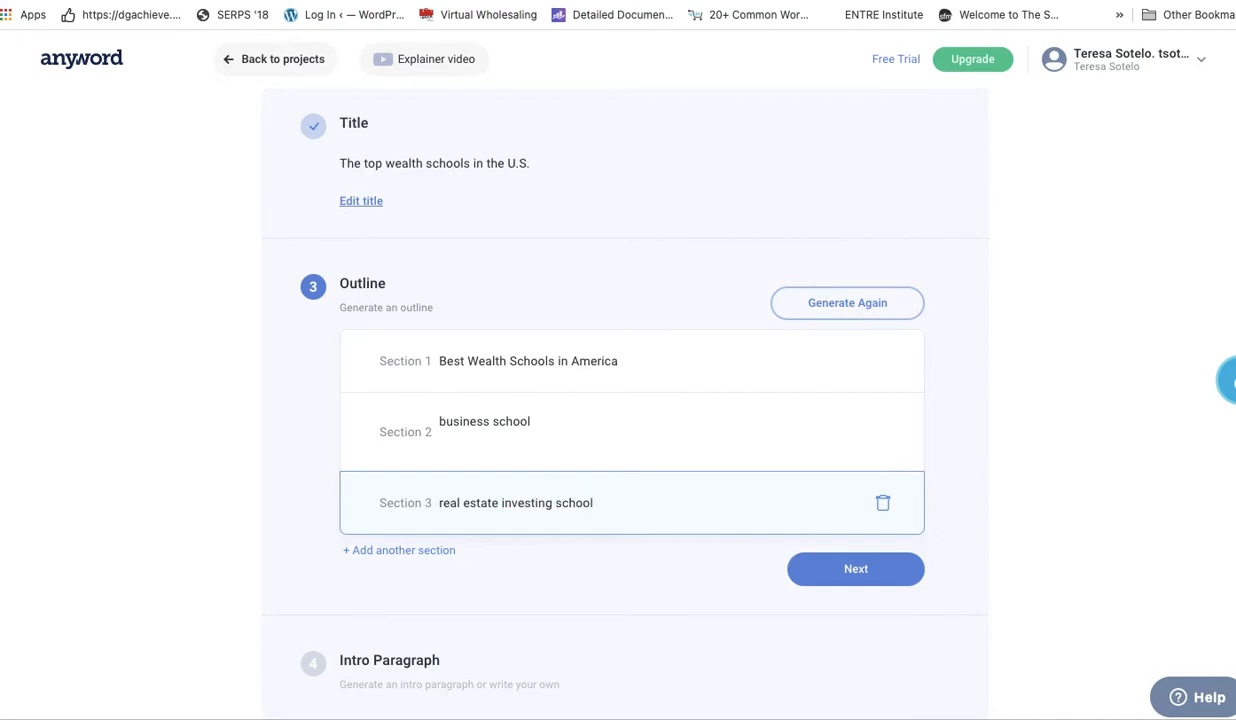
Add a fourth outline section titled "velocity banking".
click(398, 552)
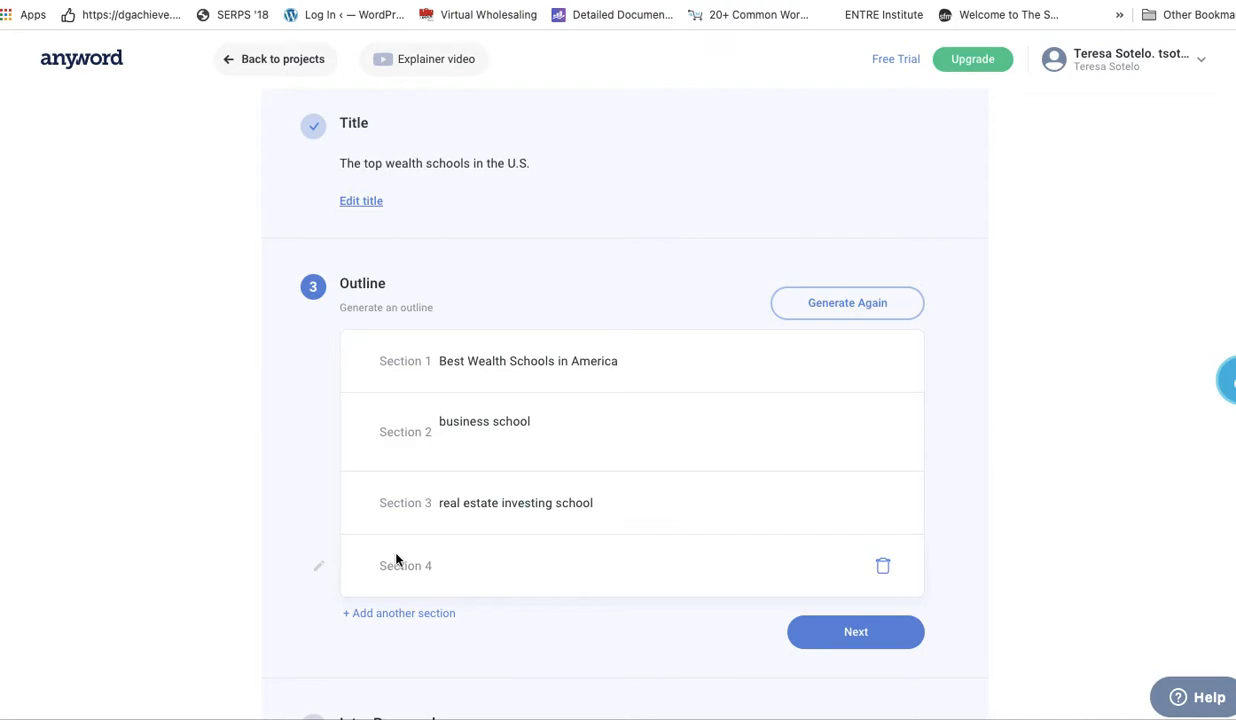
click(457, 557)
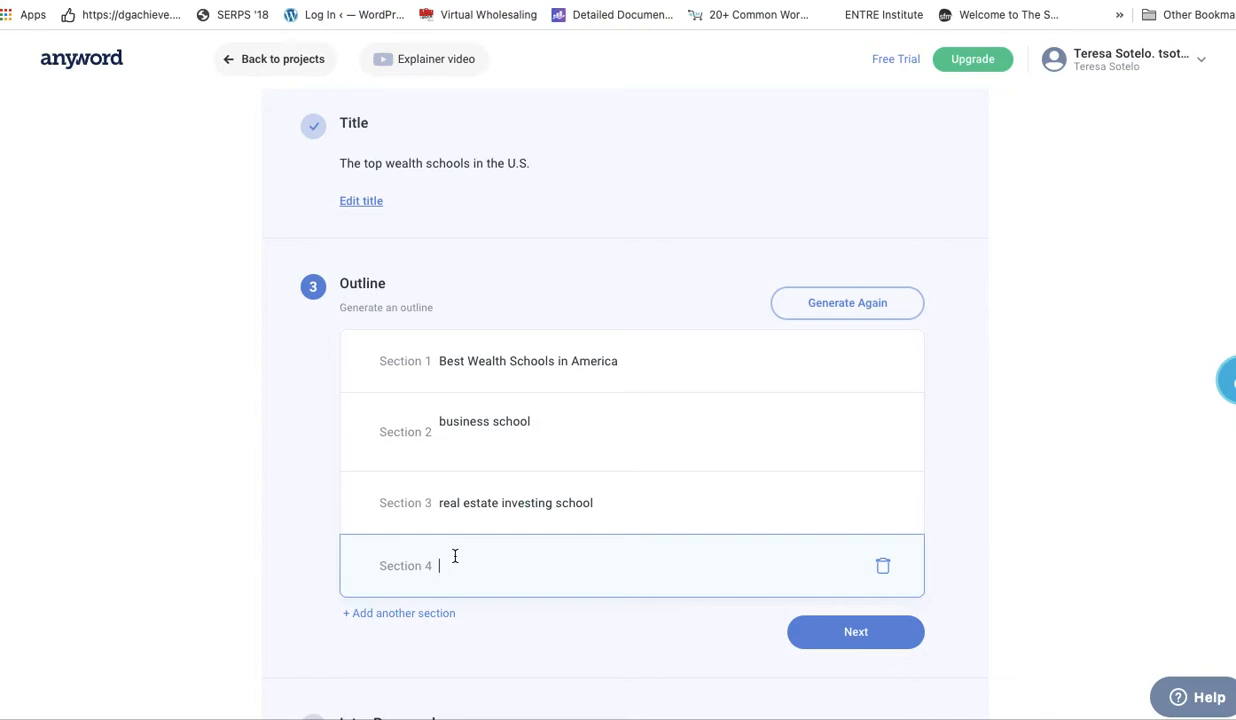
scroll(950, 528, down, 1)
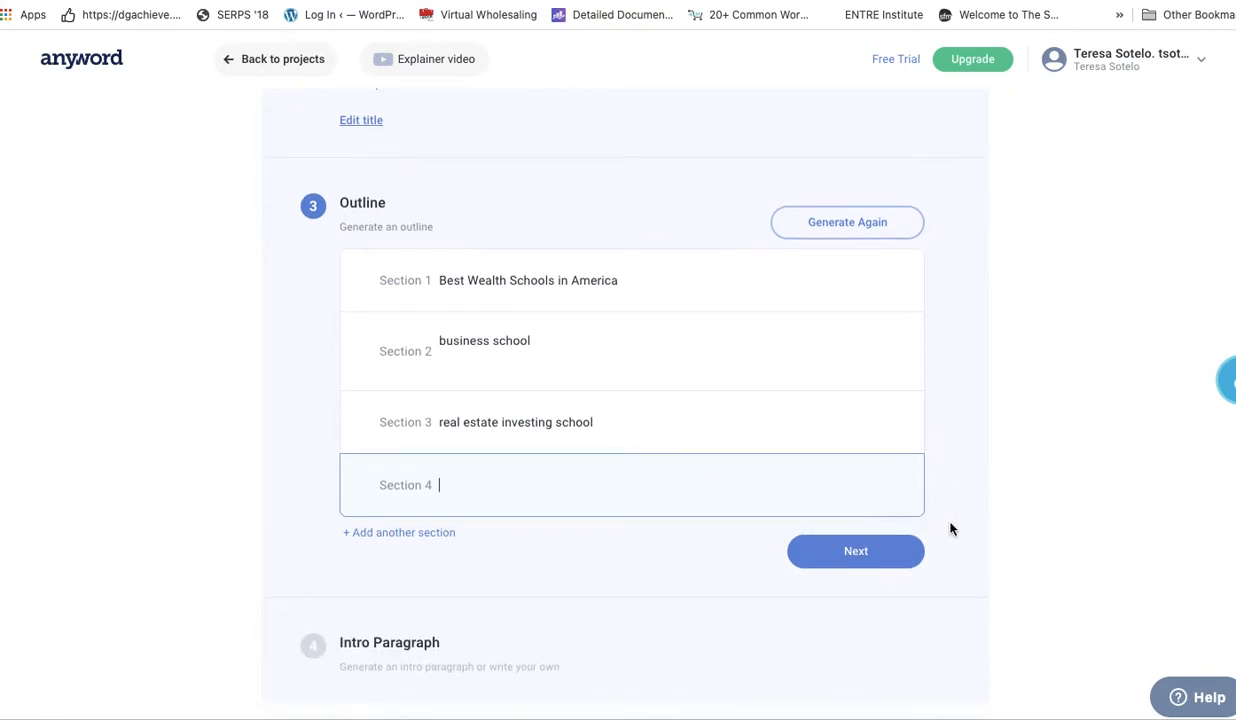
scroll(950, 528, down, 1)
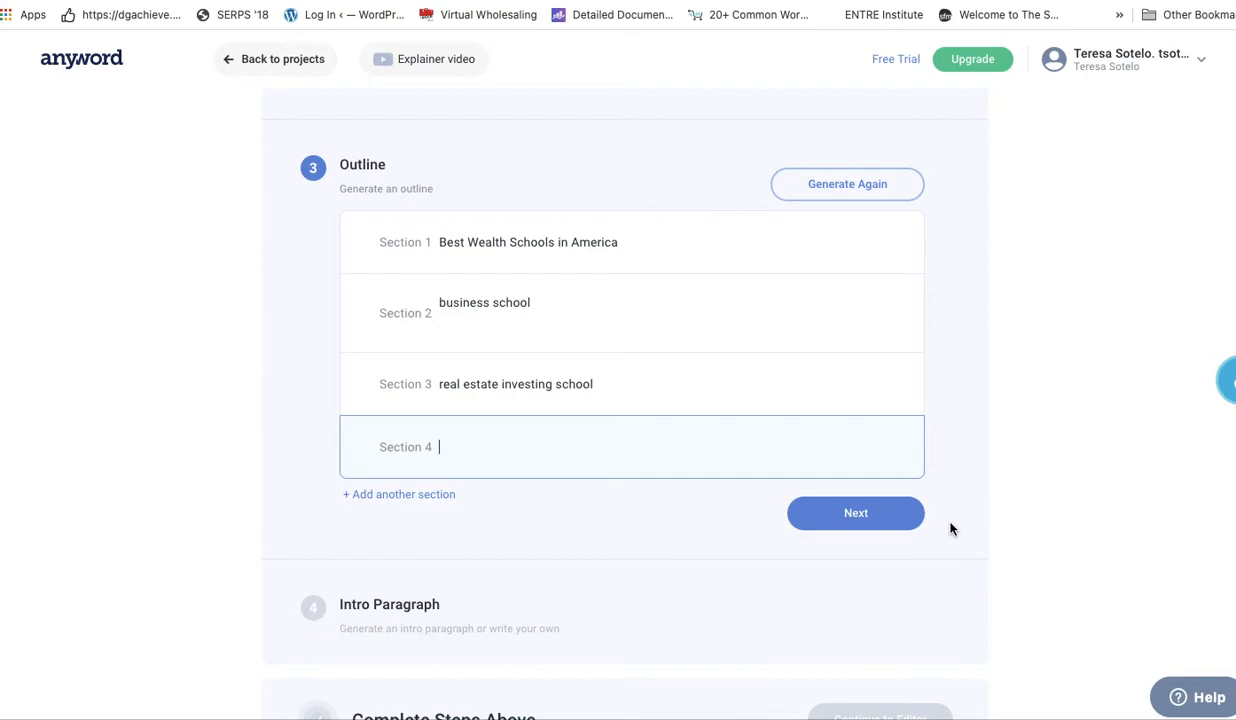
text(velocity banking)
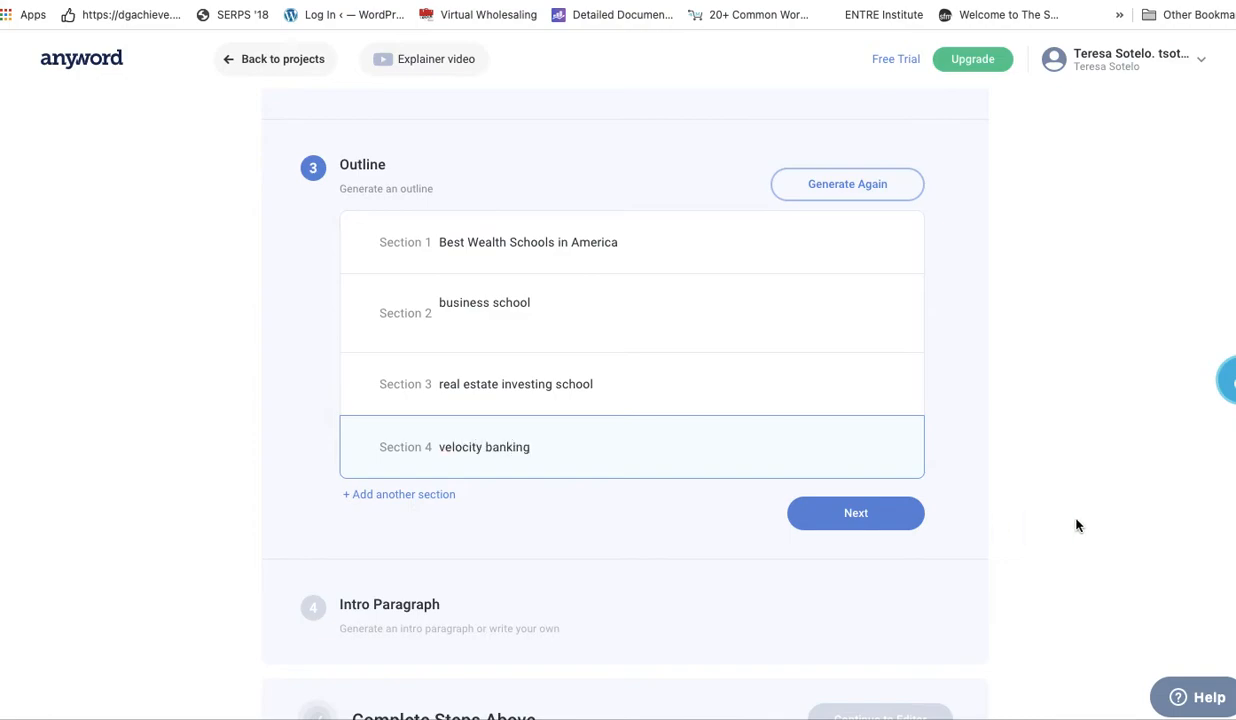
Continue to the generated intro paragraphs, compare them and select the one saying that having wealth can make life easier and more comfortable.
click(843, 520)
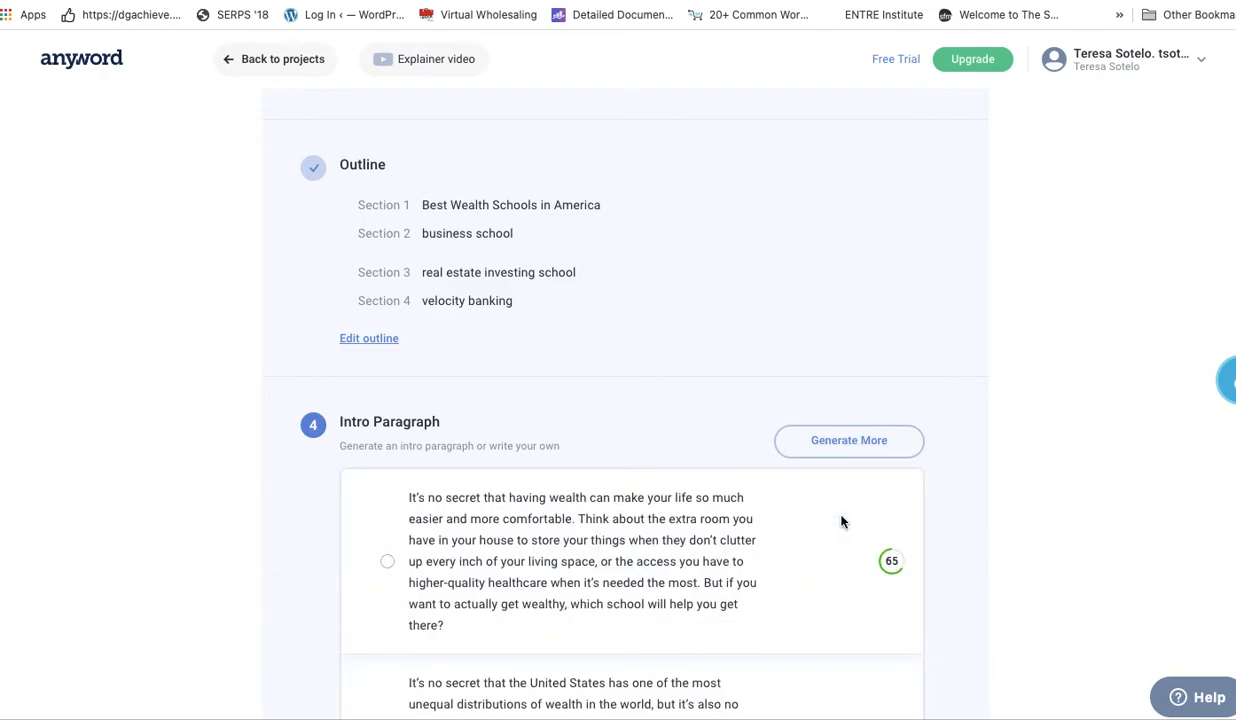
scroll(1009, 532, down, 3)
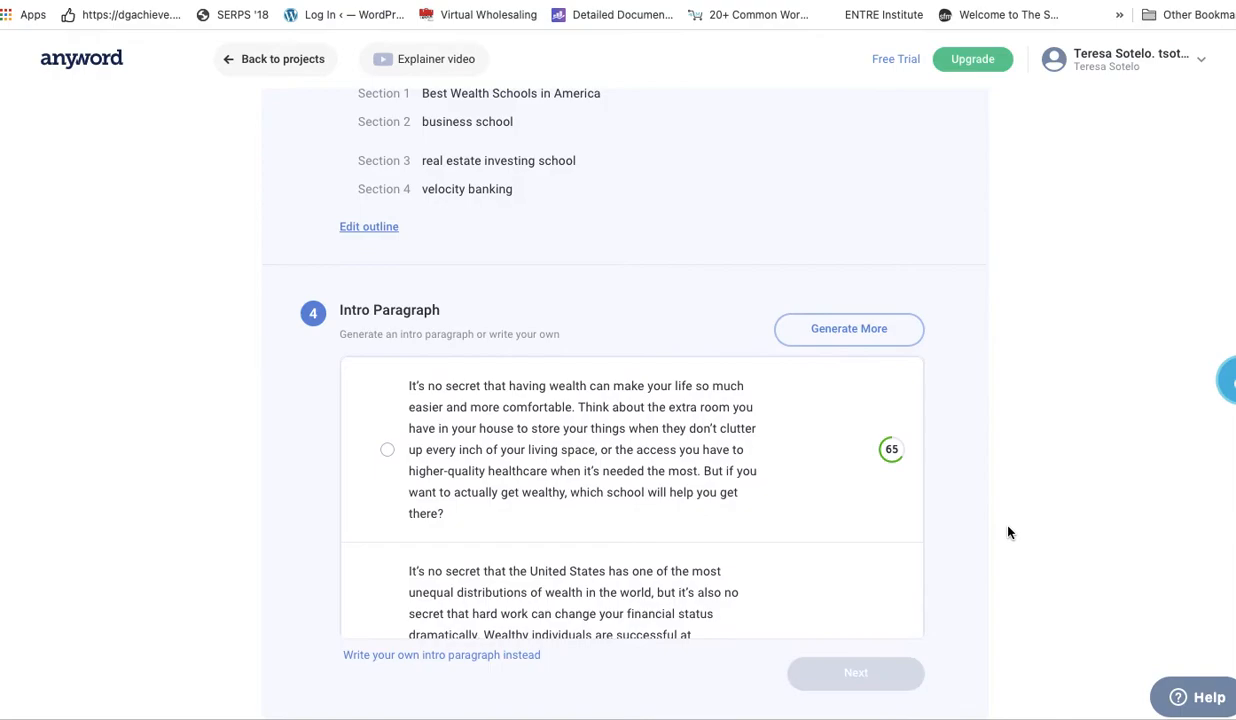
scroll(803, 491, down, 5)
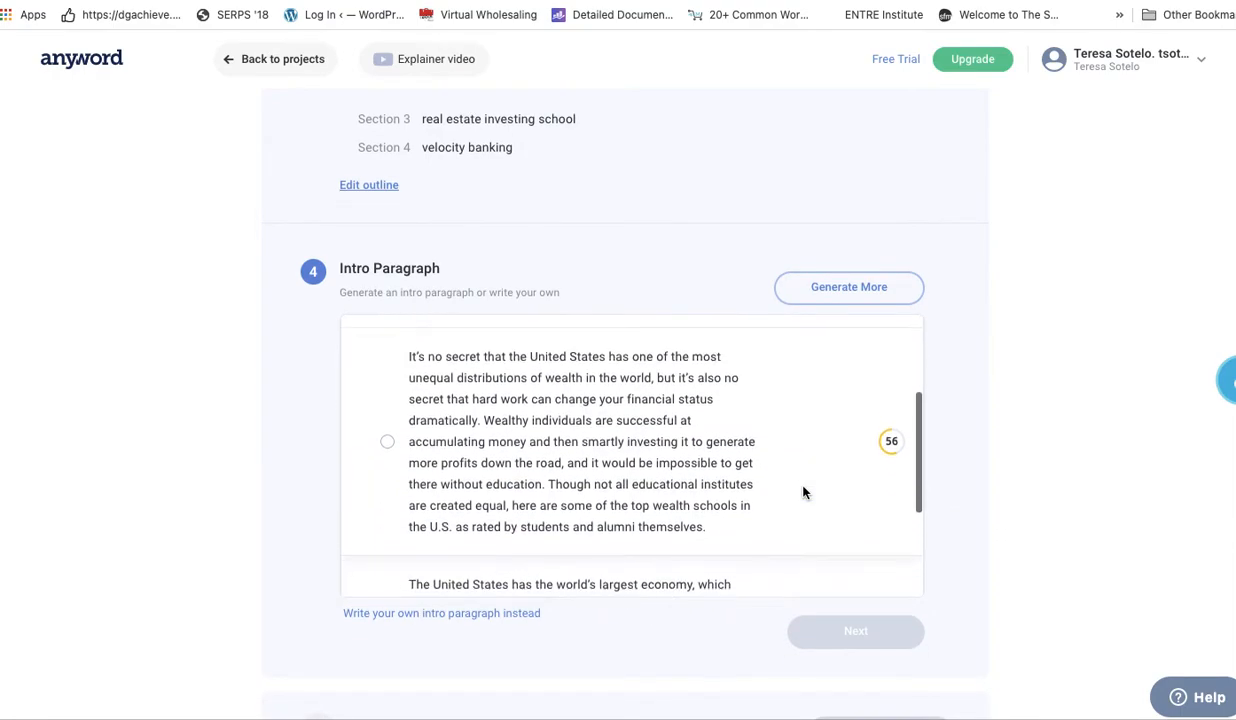
scroll(803, 491, down, 2)
scroll(803, 491, up, 5)
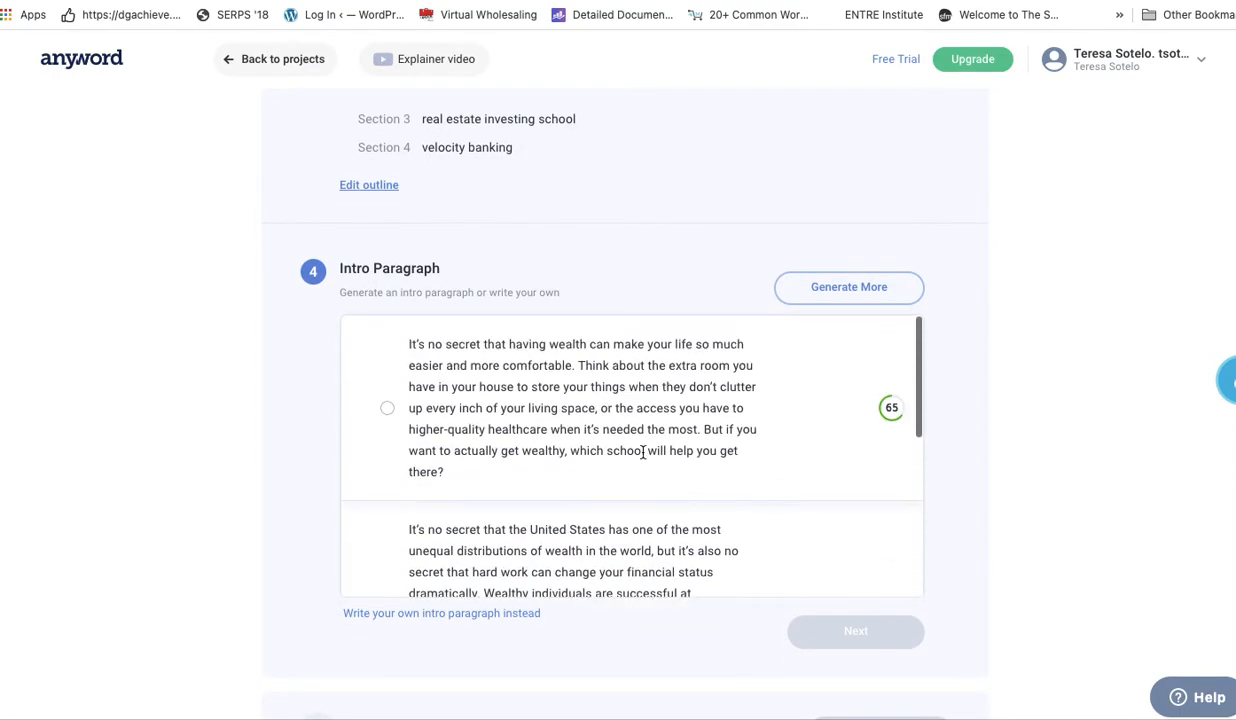
click(388, 409)
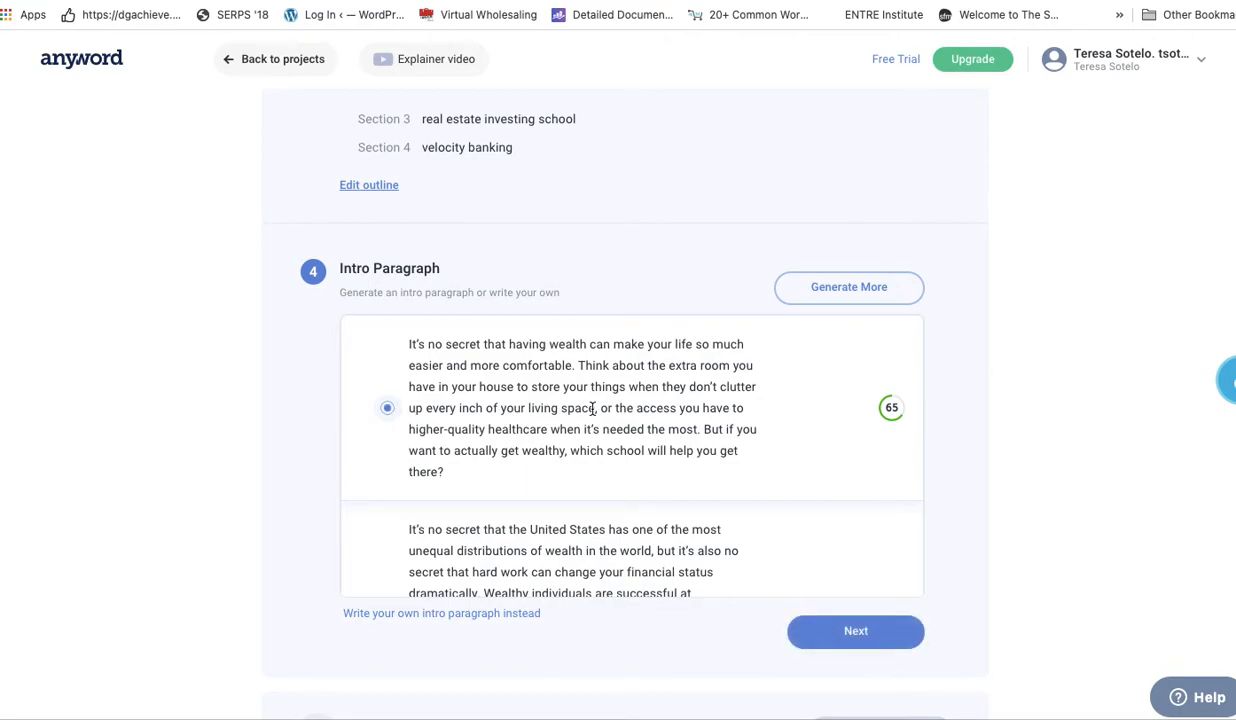
Confirm the intro paragraph and continue to the blog post editor, dismissing the Project Brief tip.
click(867, 639)
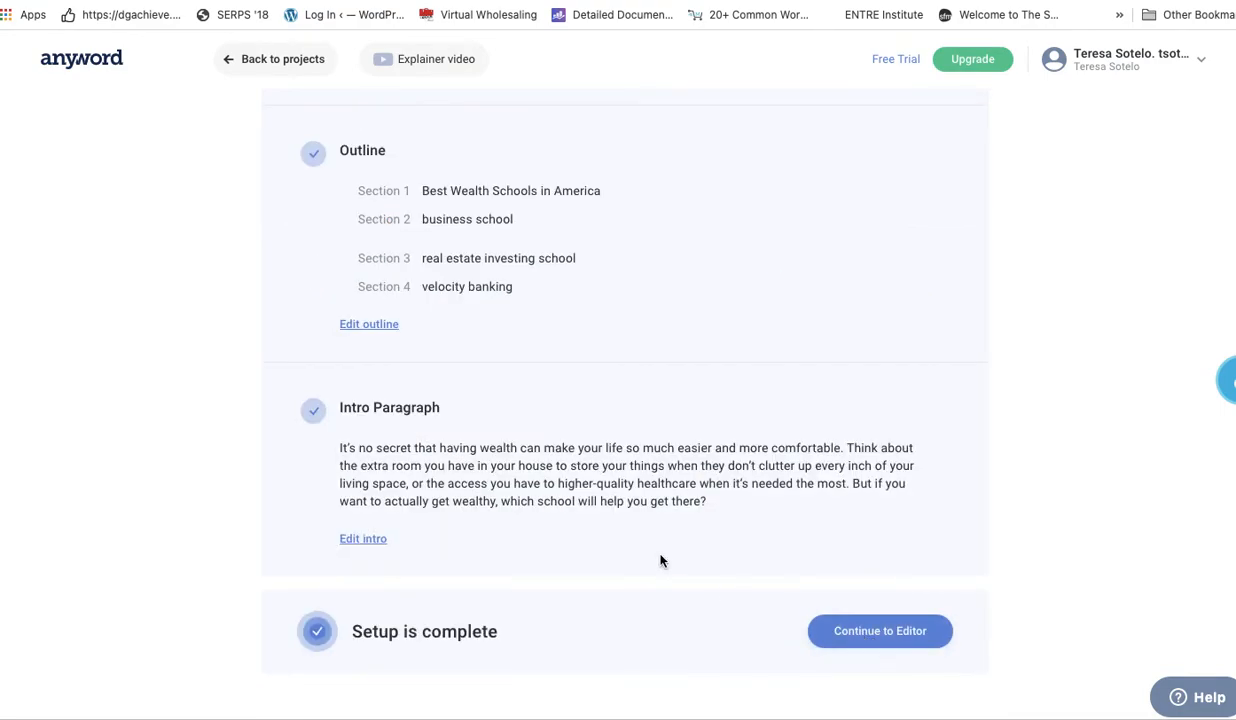
click(861, 624)
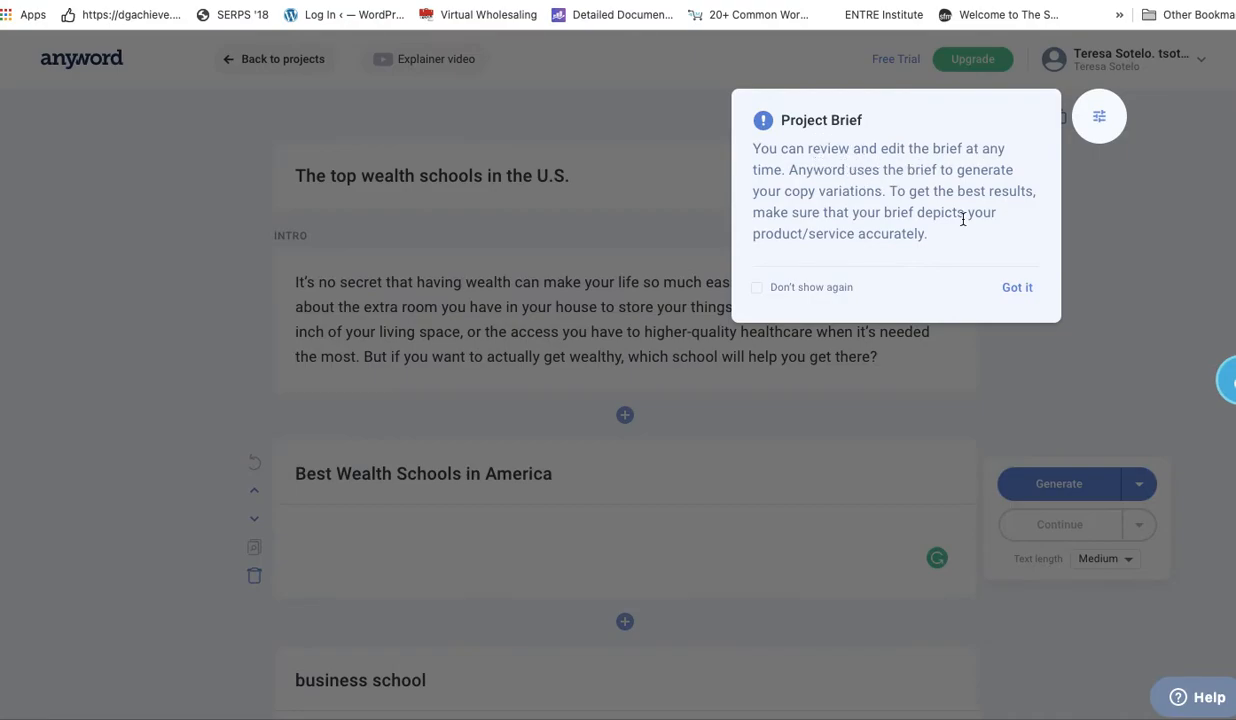
click(1017, 288)
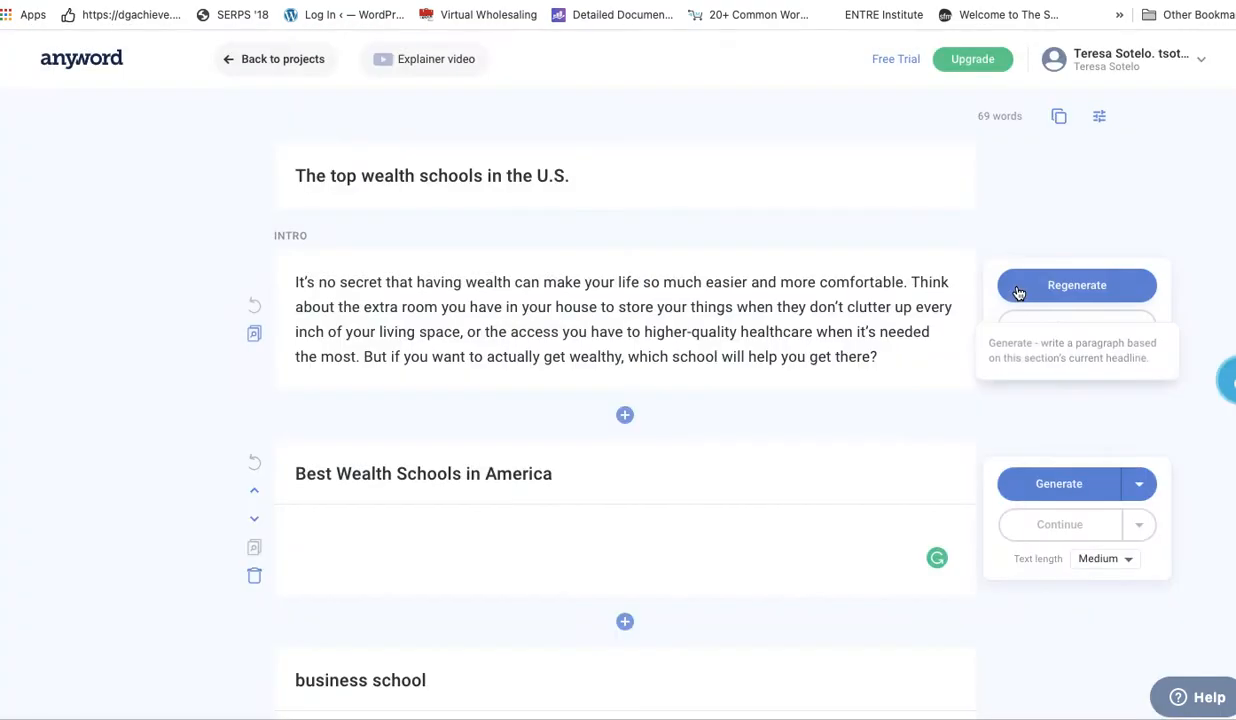
Set the text length of the "Best Wealth Schools in America" section to Long and generate its text.
scroll(717, 460, down, 3)
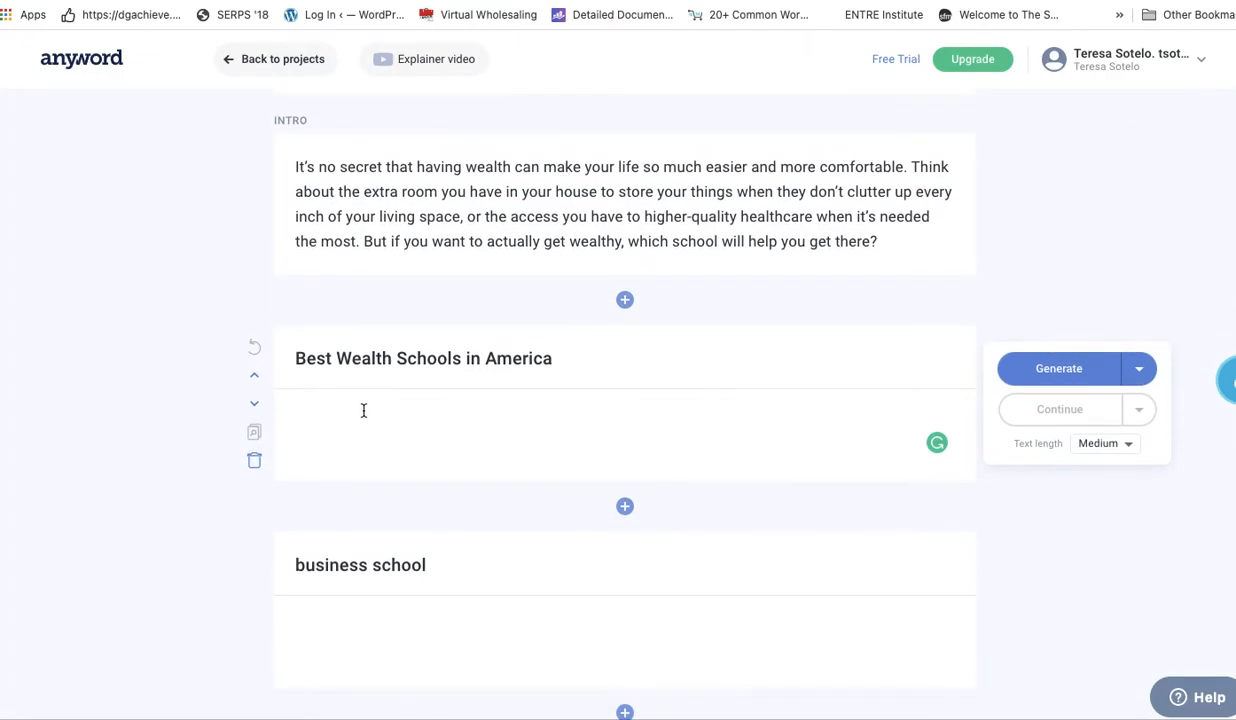
click(1127, 446)
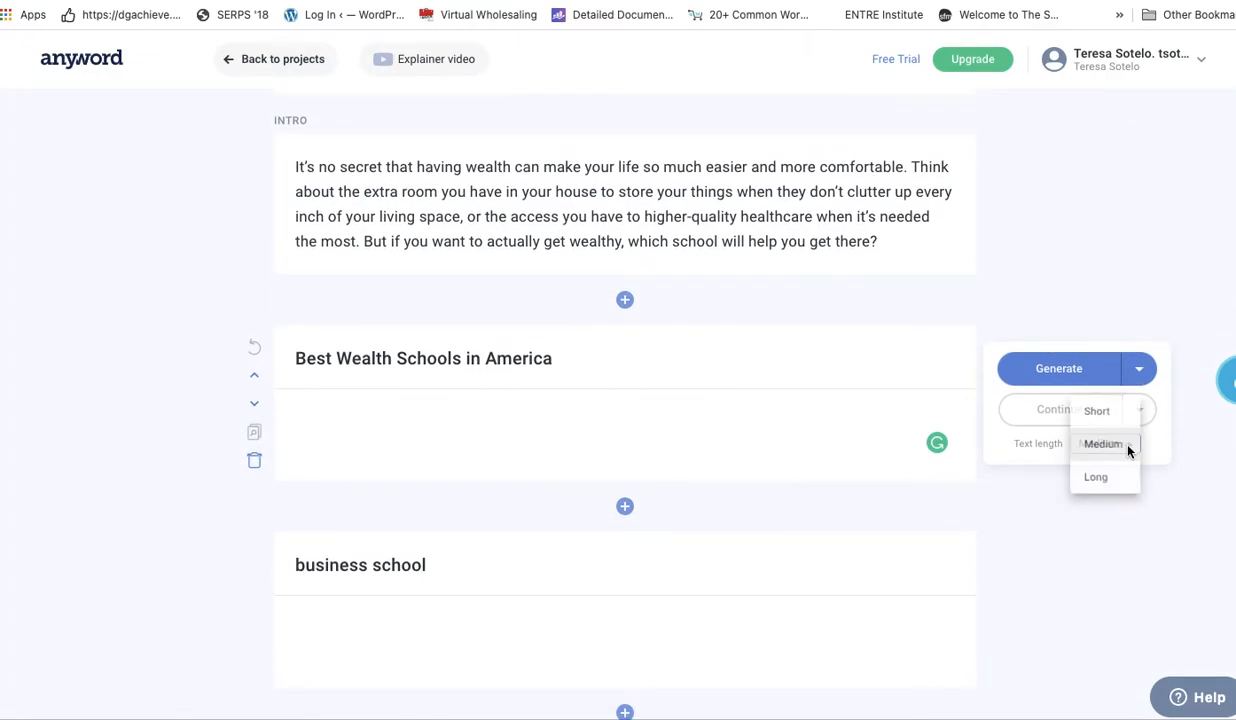
click(1102, 475)
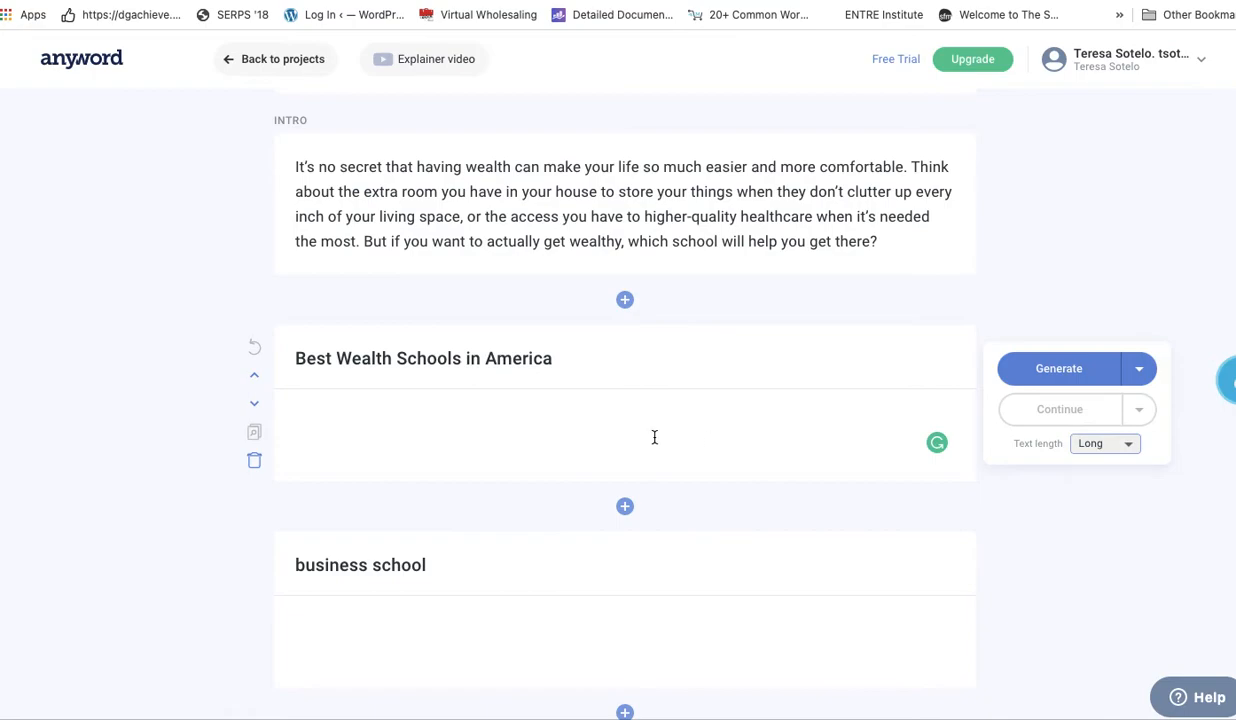
click(1057, 370)
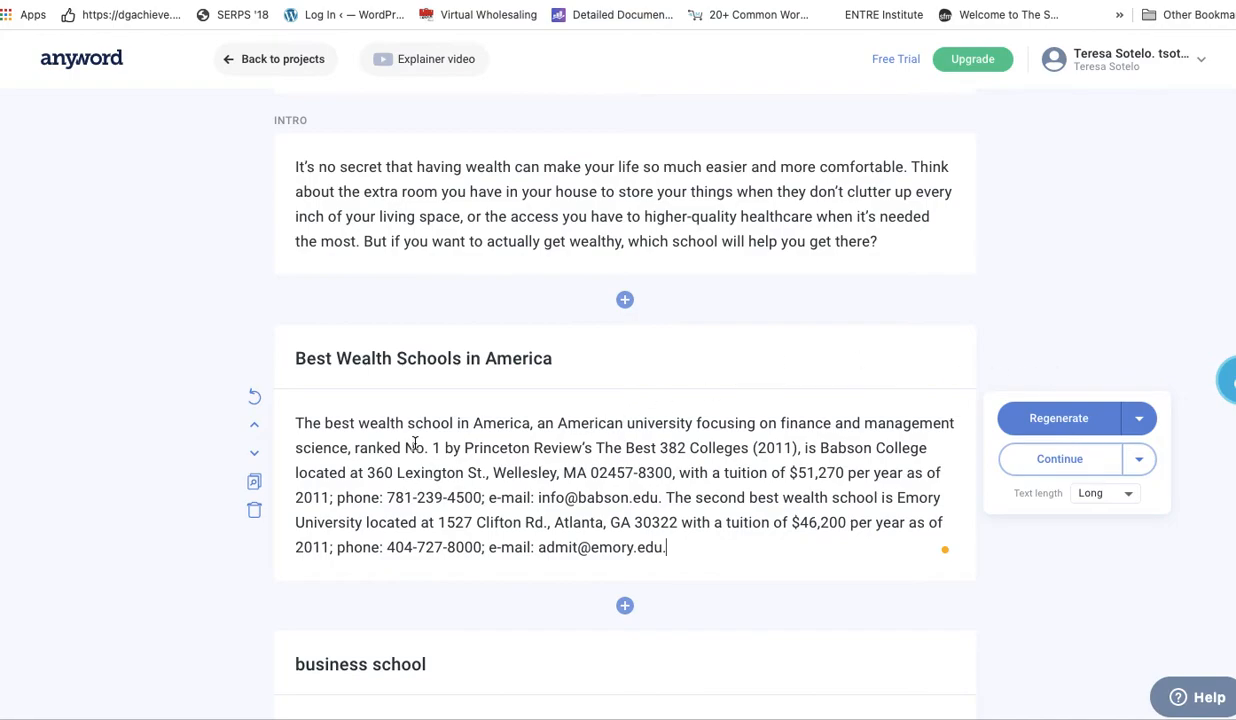
Run a plagiarism check on the "Best Wealth Schools in America" section and close its report.
click(256, 484)
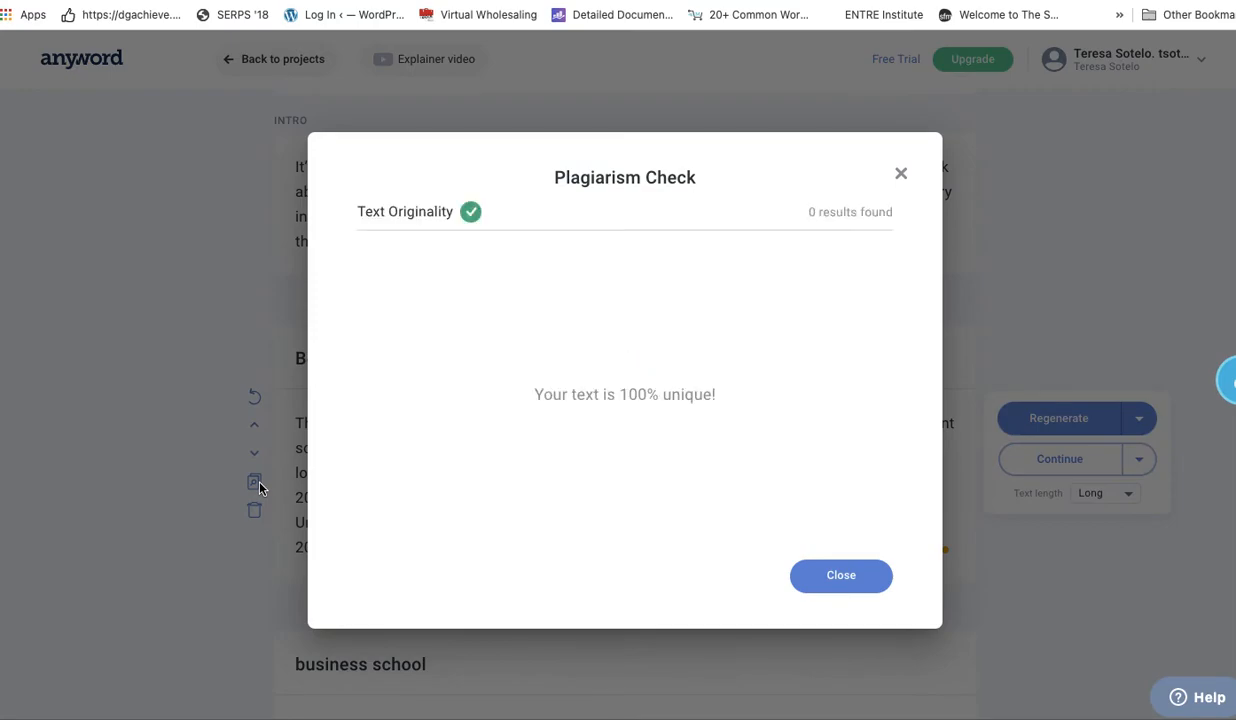
click(811, 578)
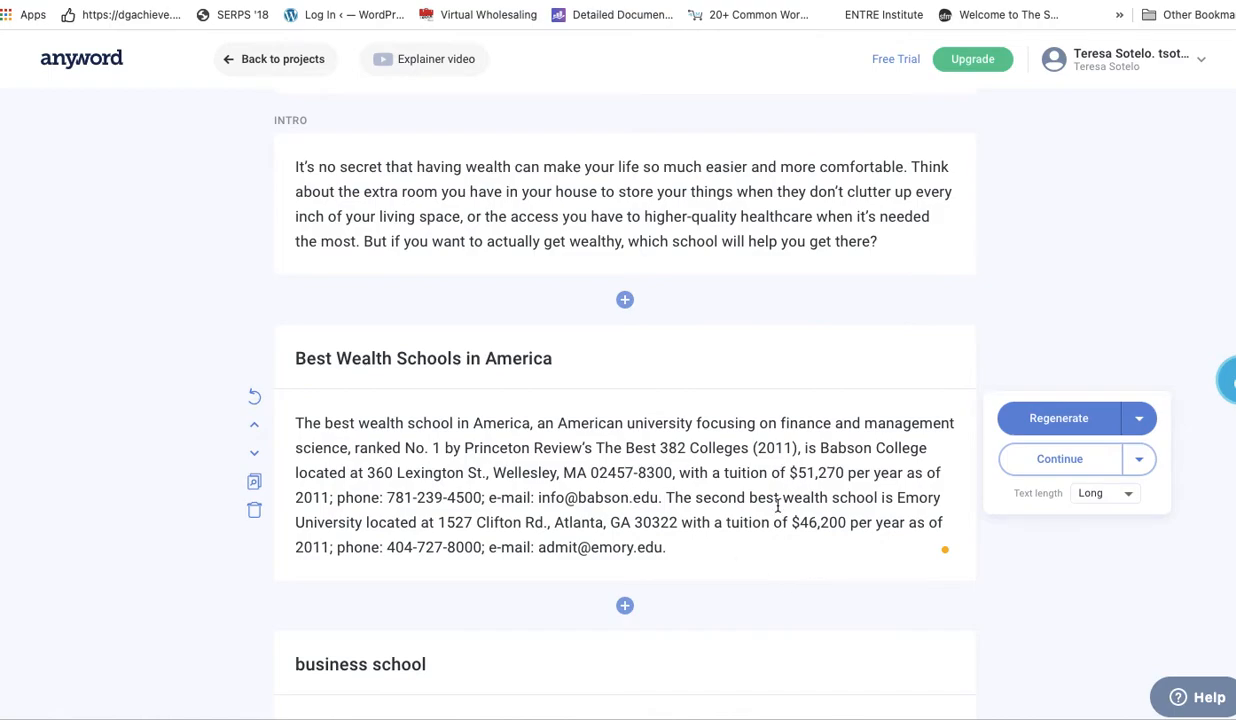
scroll(724, 478, down, 3)
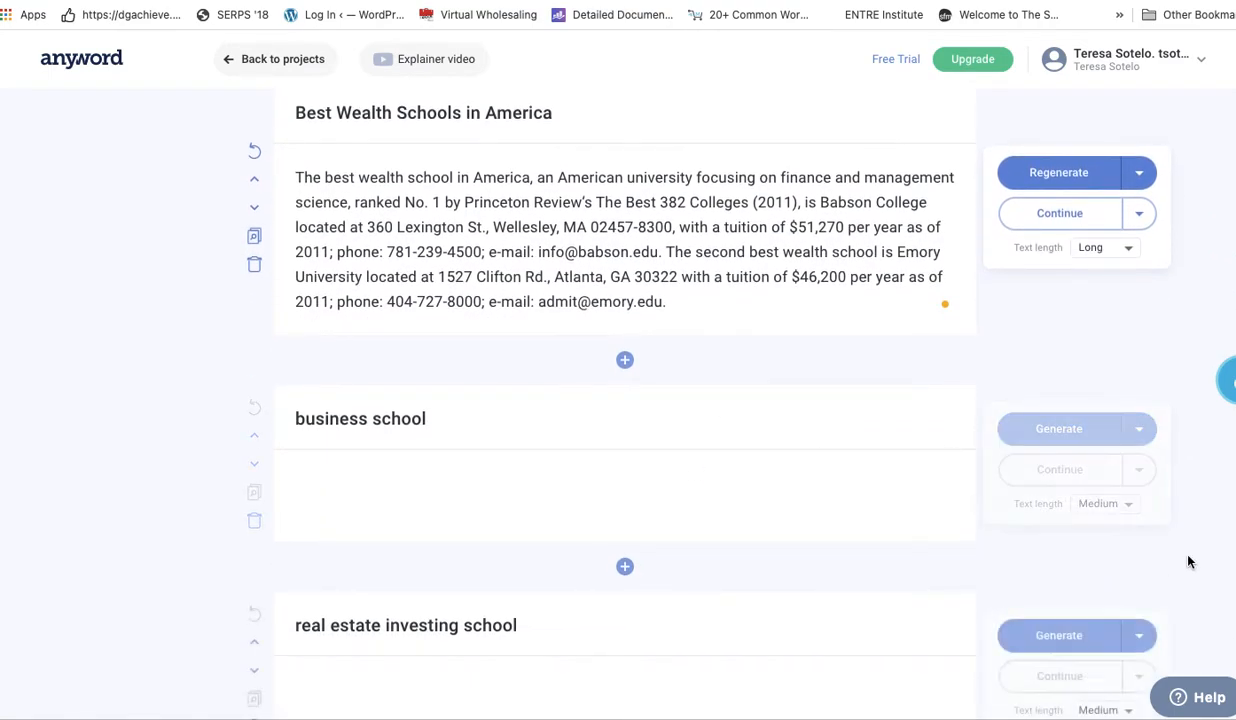
Set the text length of the "business school" section to Long and generate its text.
click(1104, 503)
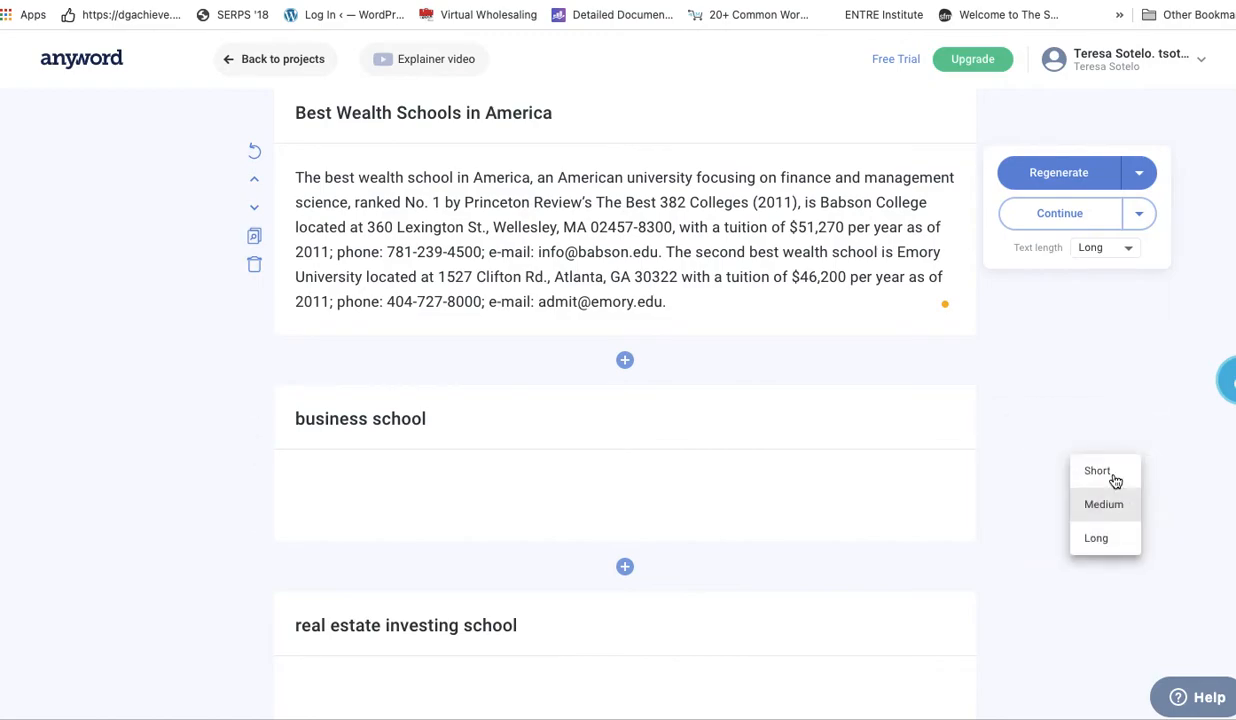
click(1100, 543)
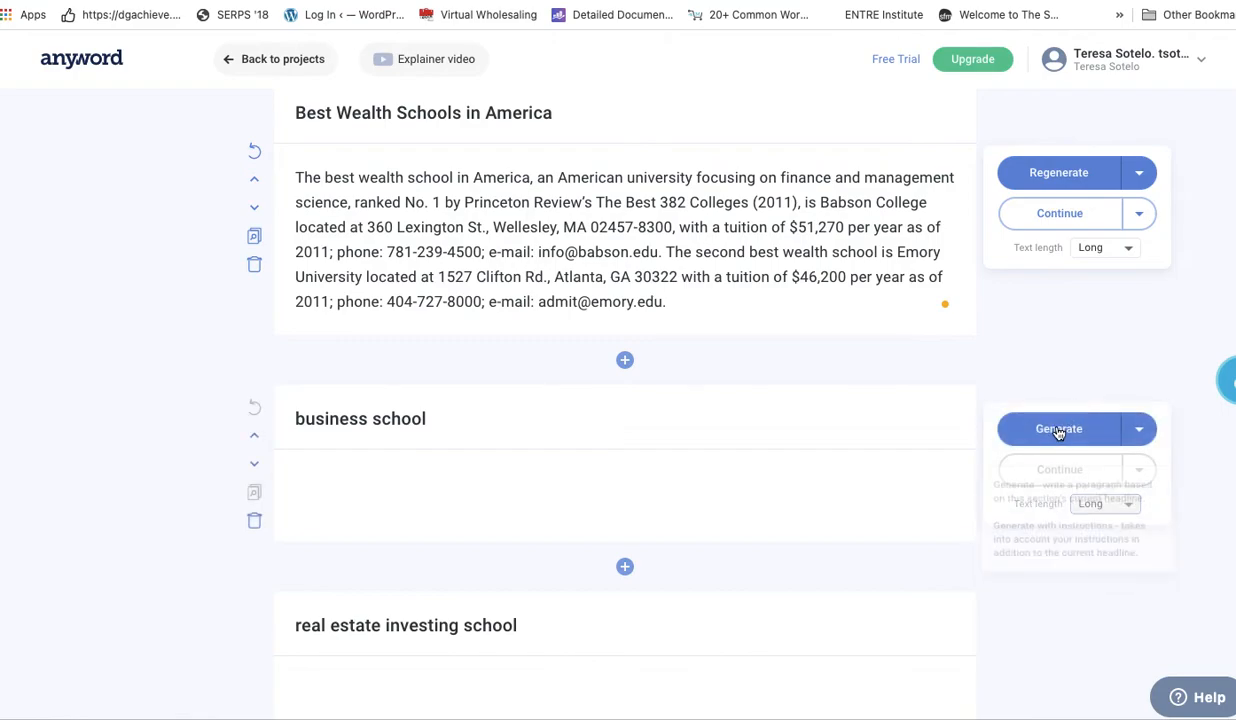
click(1057, 432)
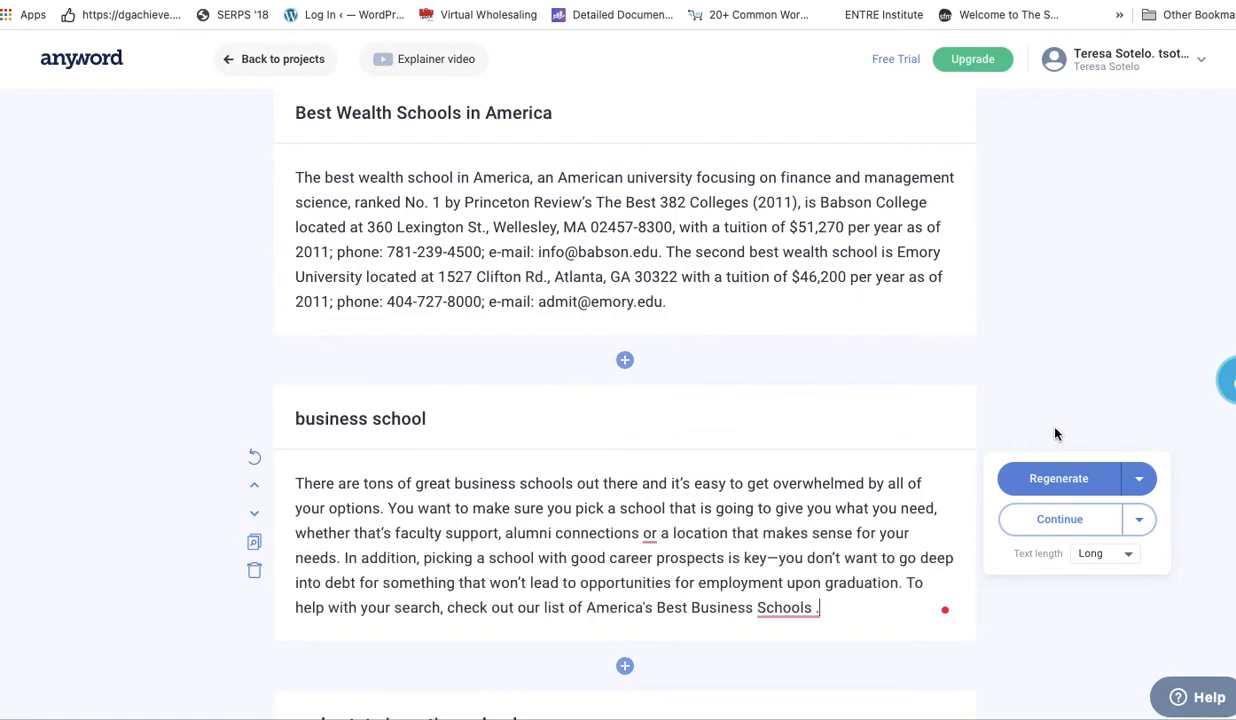
Run a plagiarism check on the "business school" section and close its report.
scroll(652, 515, down, 1)
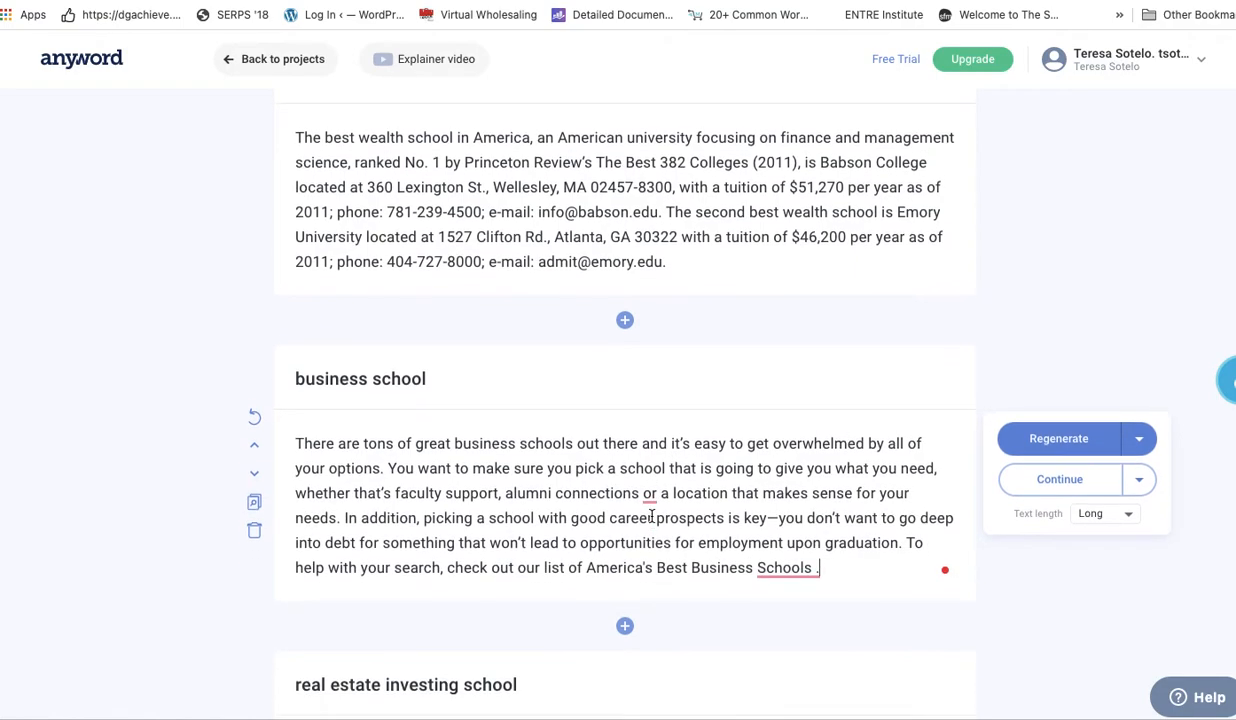
scroll(652, 515, down, 1)
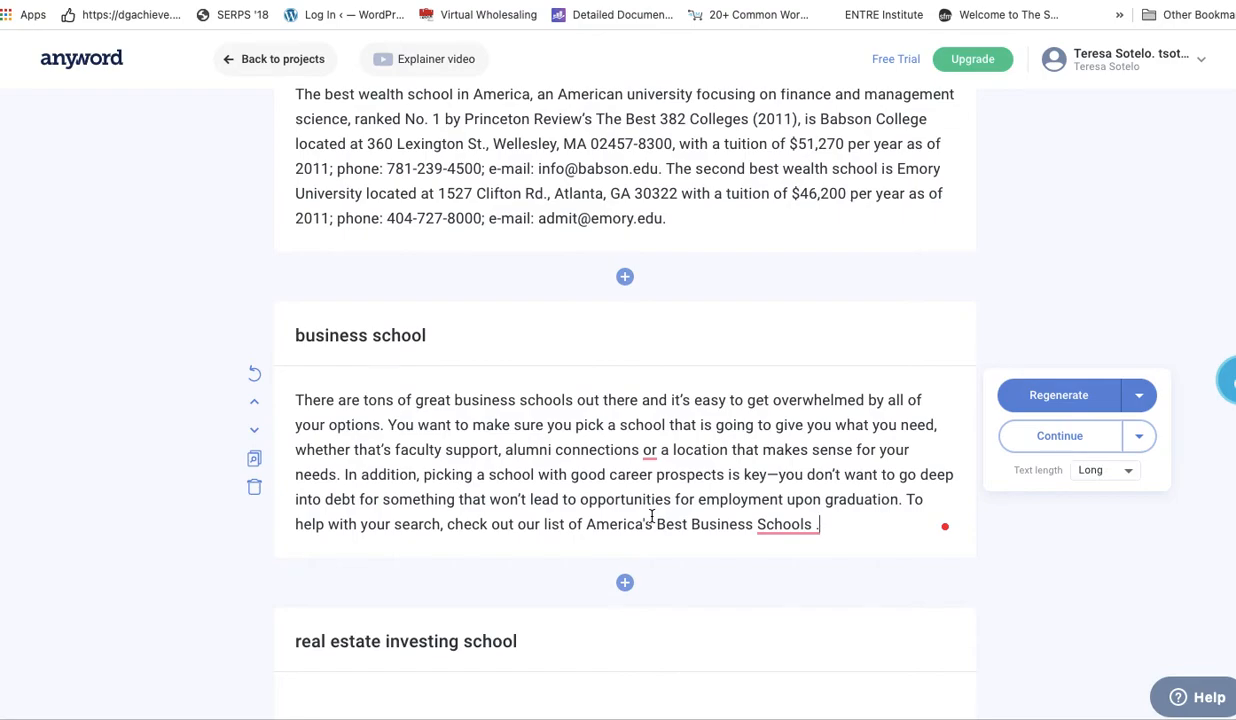
click(258, 462)
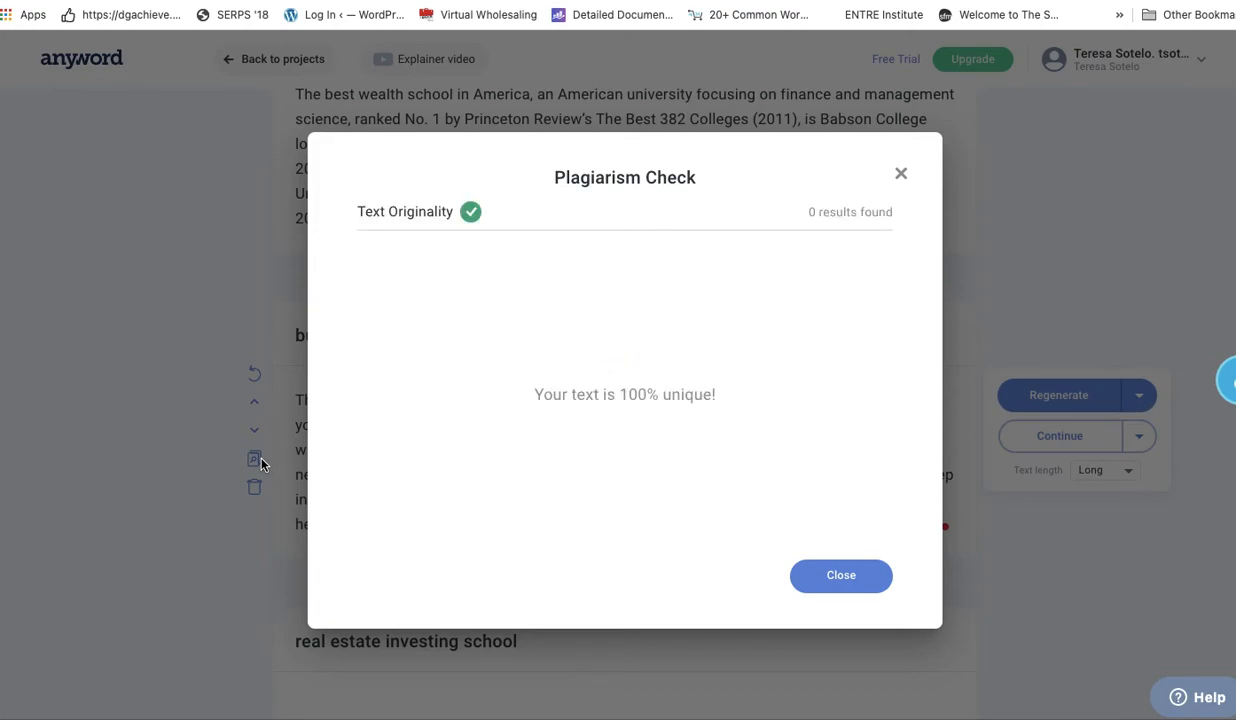
click(820, 585)
Regenerate the text of the "Best Wealth Schools in America" section, replacing the current paragraph with a new suggestion.
scroll(780, 221, up, 2)
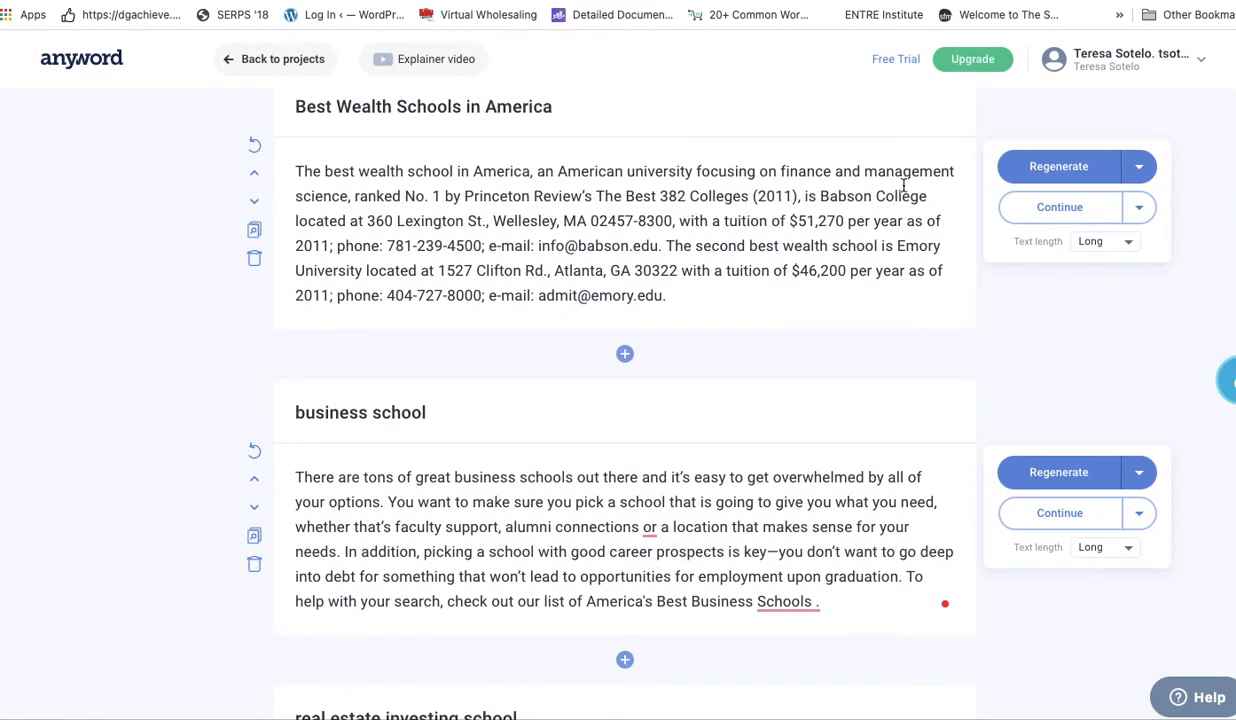
click(1058, 167)
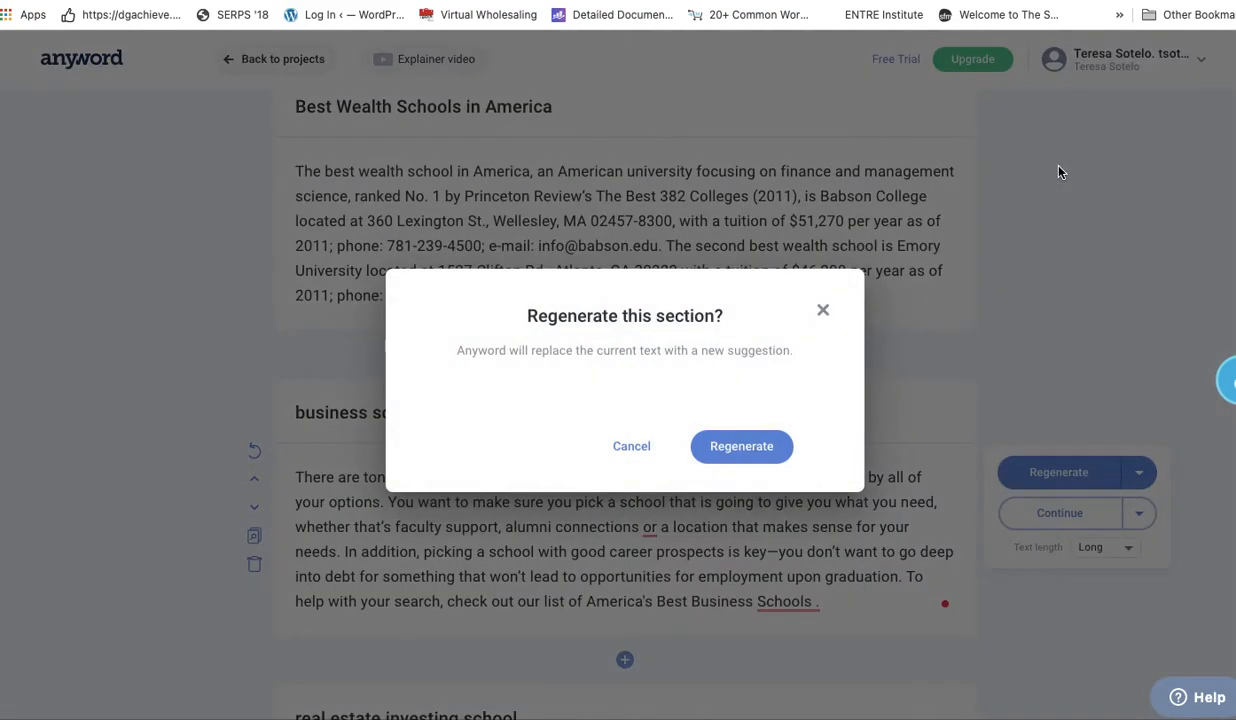
click(735, 447)
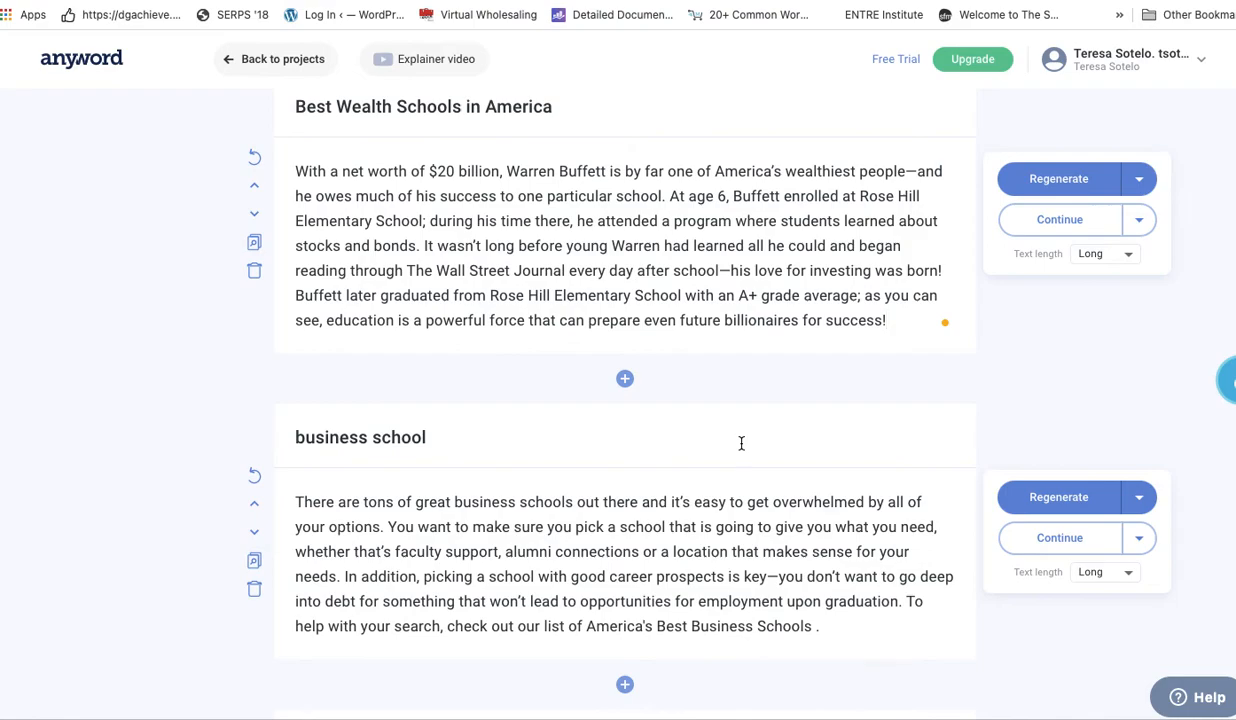
Look over the remaining sections and the beginning of the blog post, and leave the editor for the tools overview.
scroll(891, 505, down, 5)
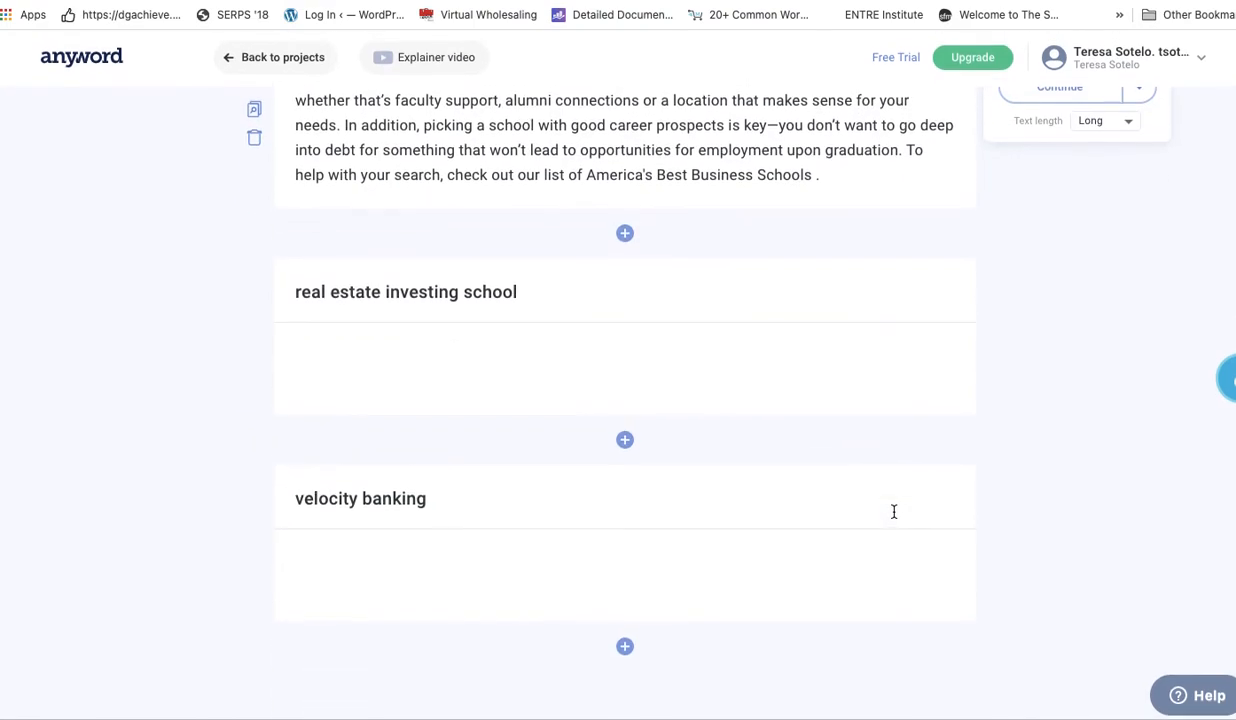
scroll(786, 465, up, 9)
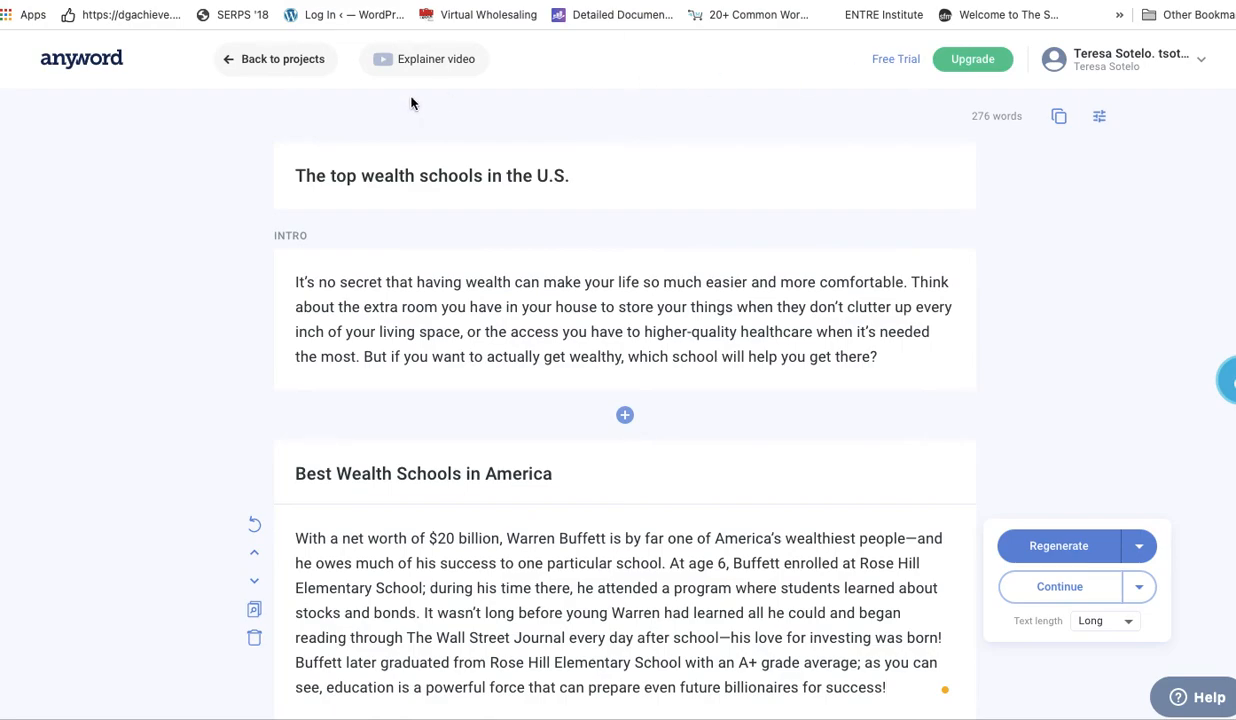
click(279, 66)
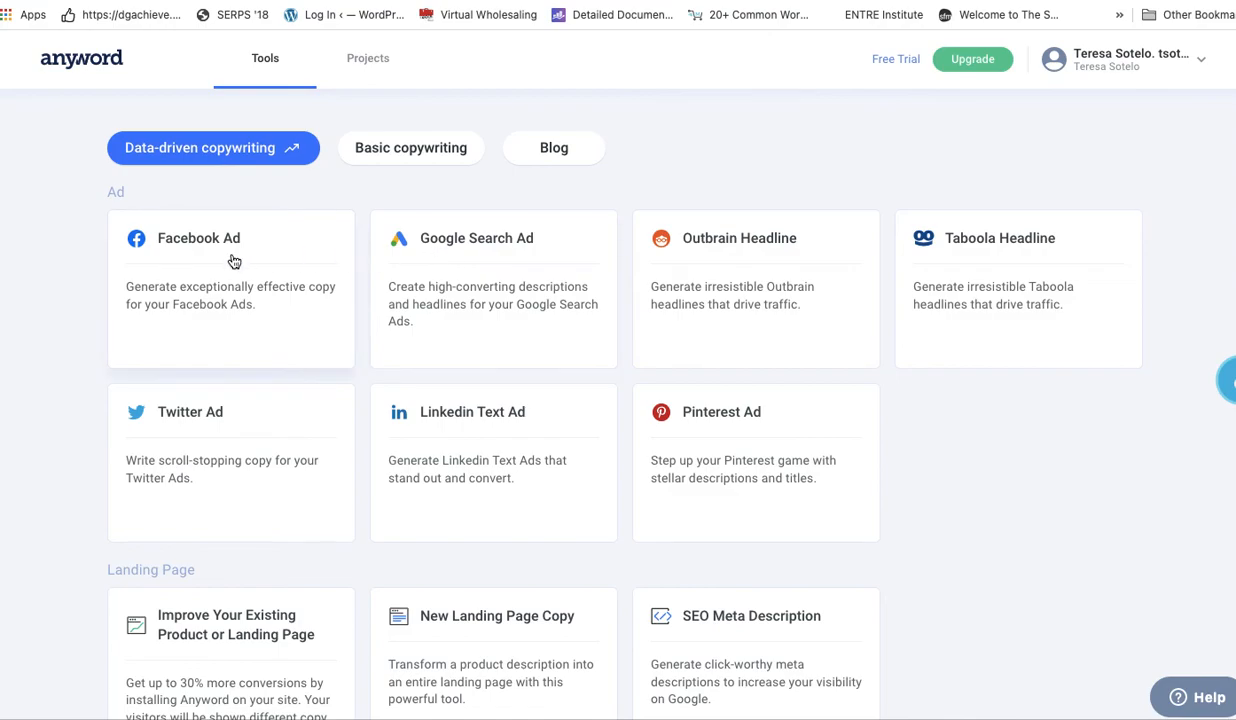
Look through the Data-driven copywriting and Basic copywriting tool collections, and return to the Data-driven copywriting collection.
scroll(278, 307, down, 1)
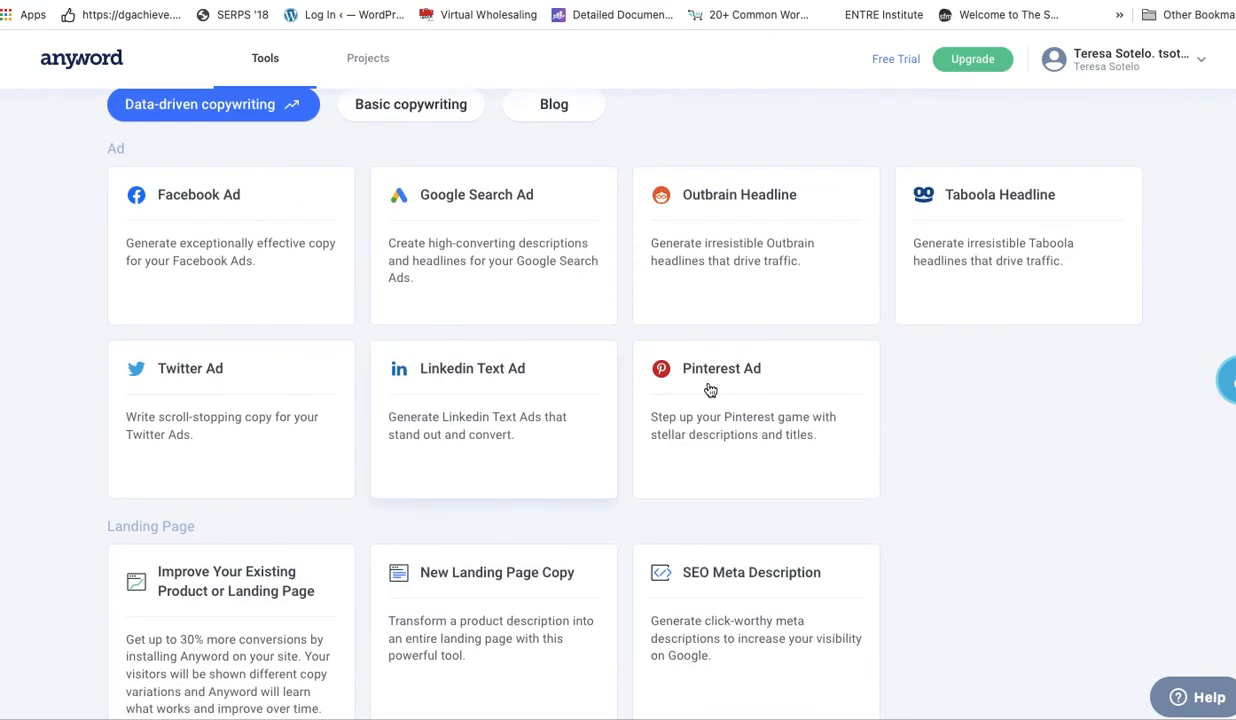
scroll(709, 389, down, 6)
scroll(709, 389, down, 1)
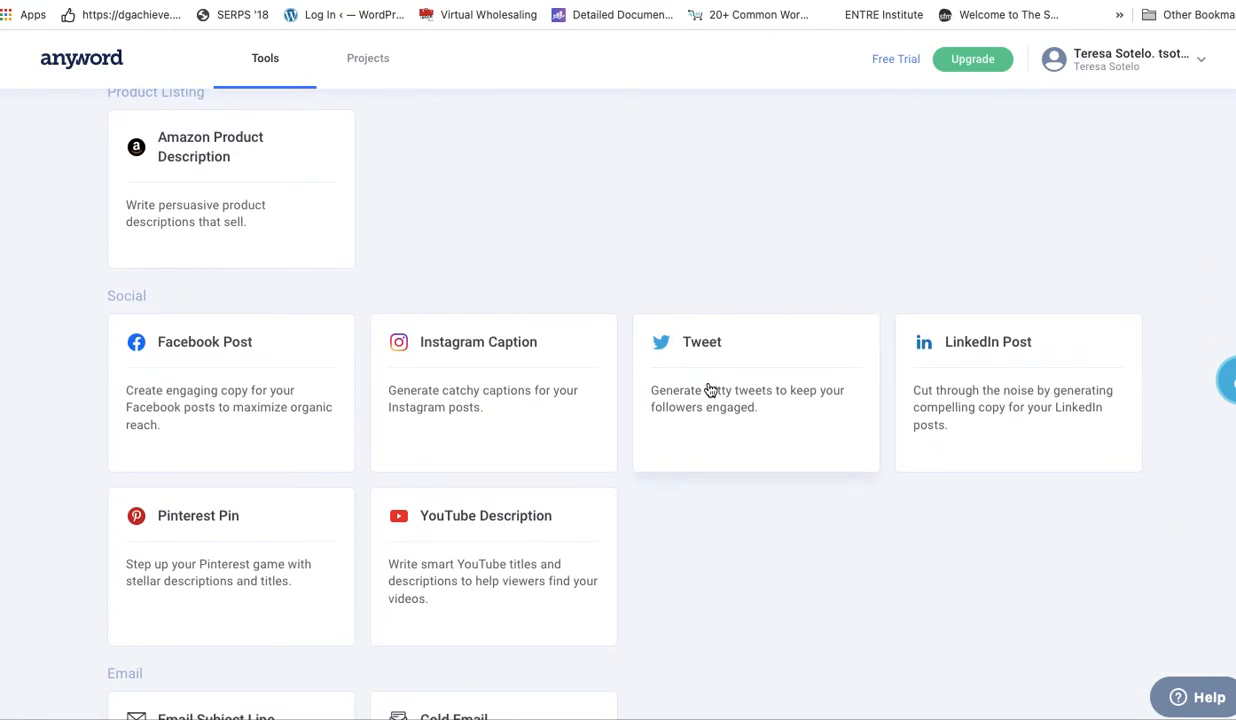
scroll(709, 389, up, 8)
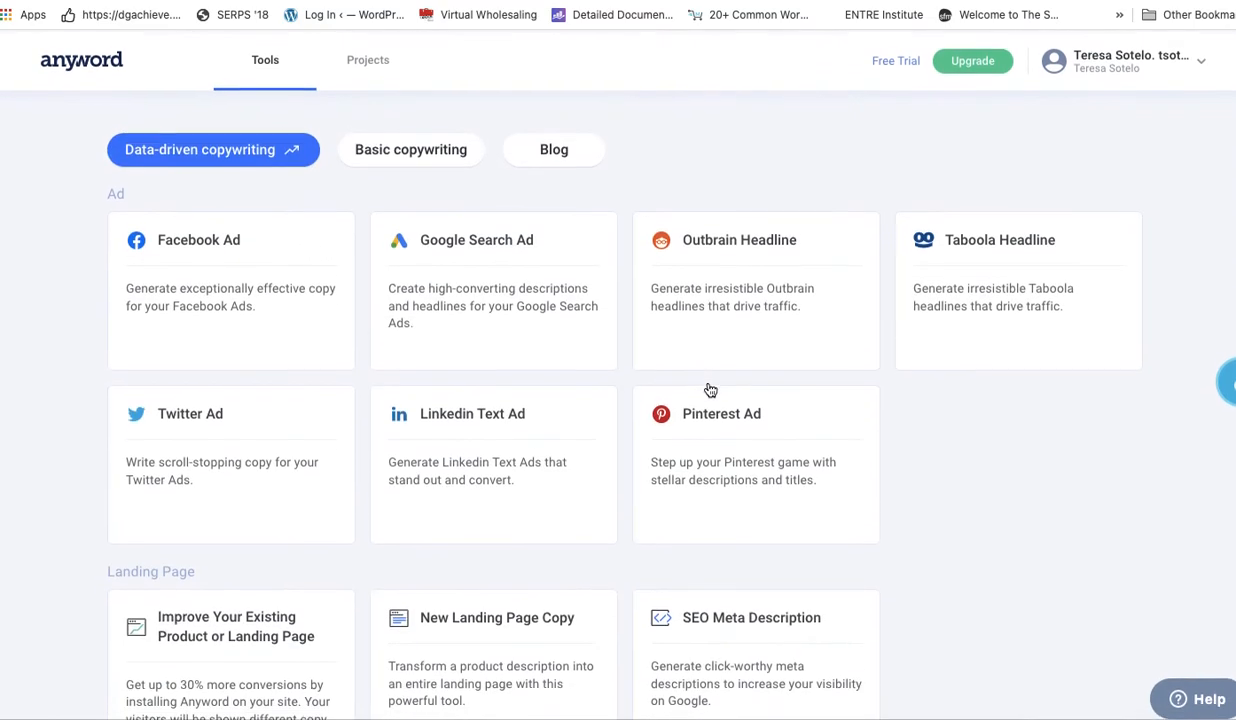
click(414, 161)
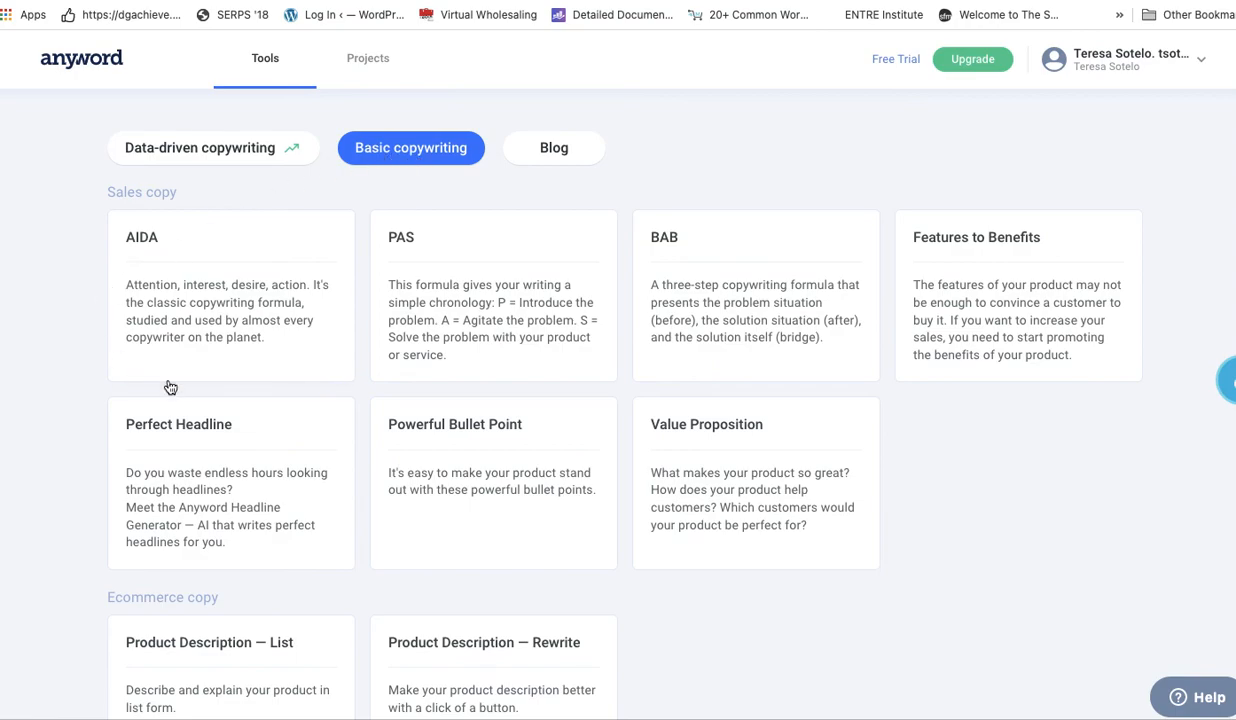
scroll(372, 441, down, 4)
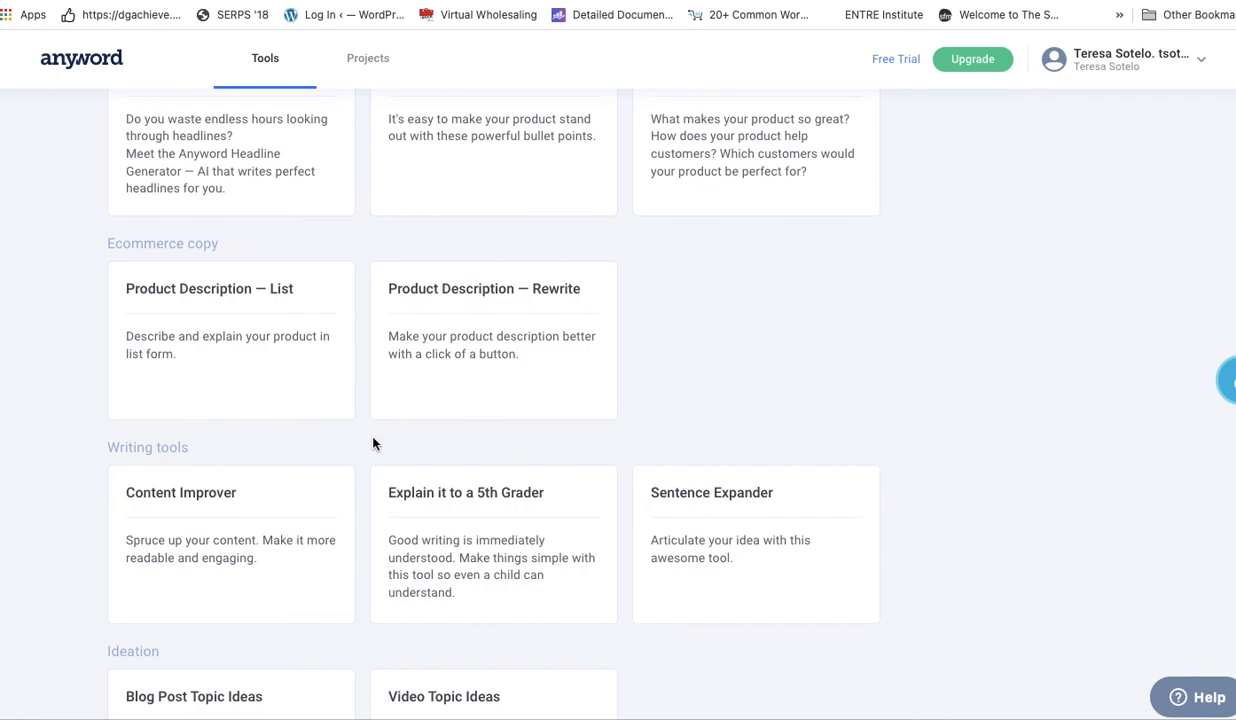
scroll(372, 444, down, 2)
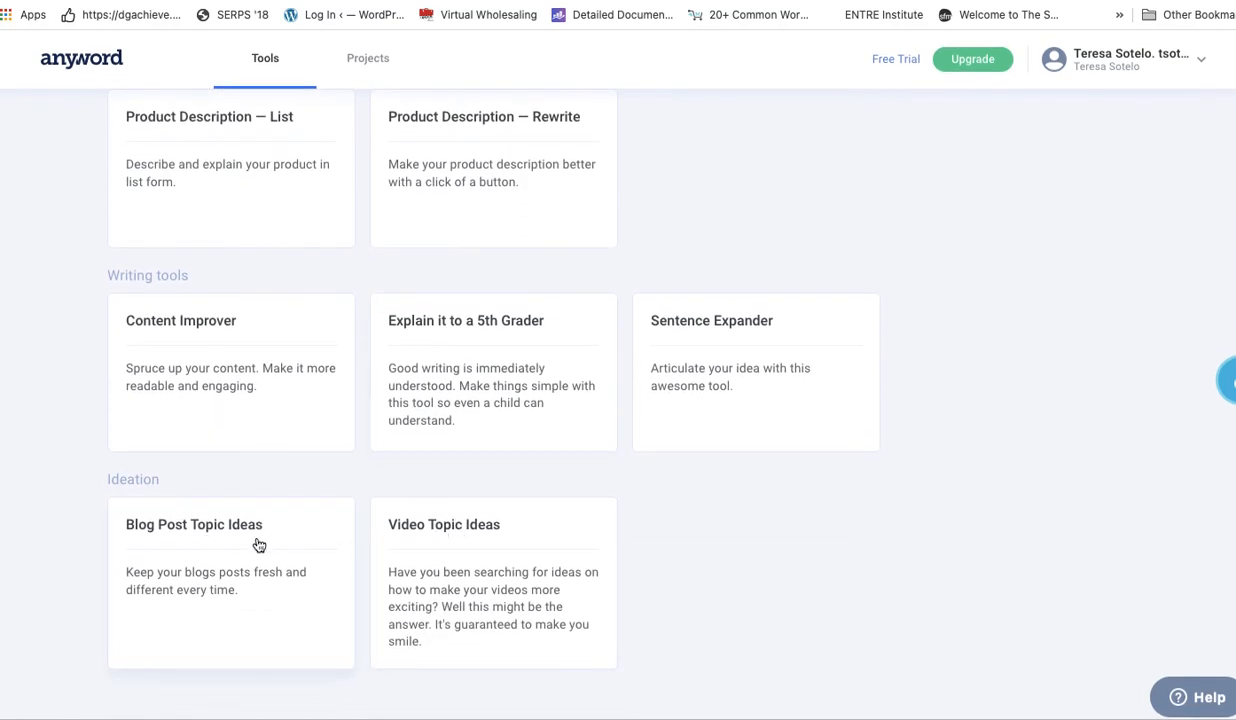
scroll(393, 406, up, 6)
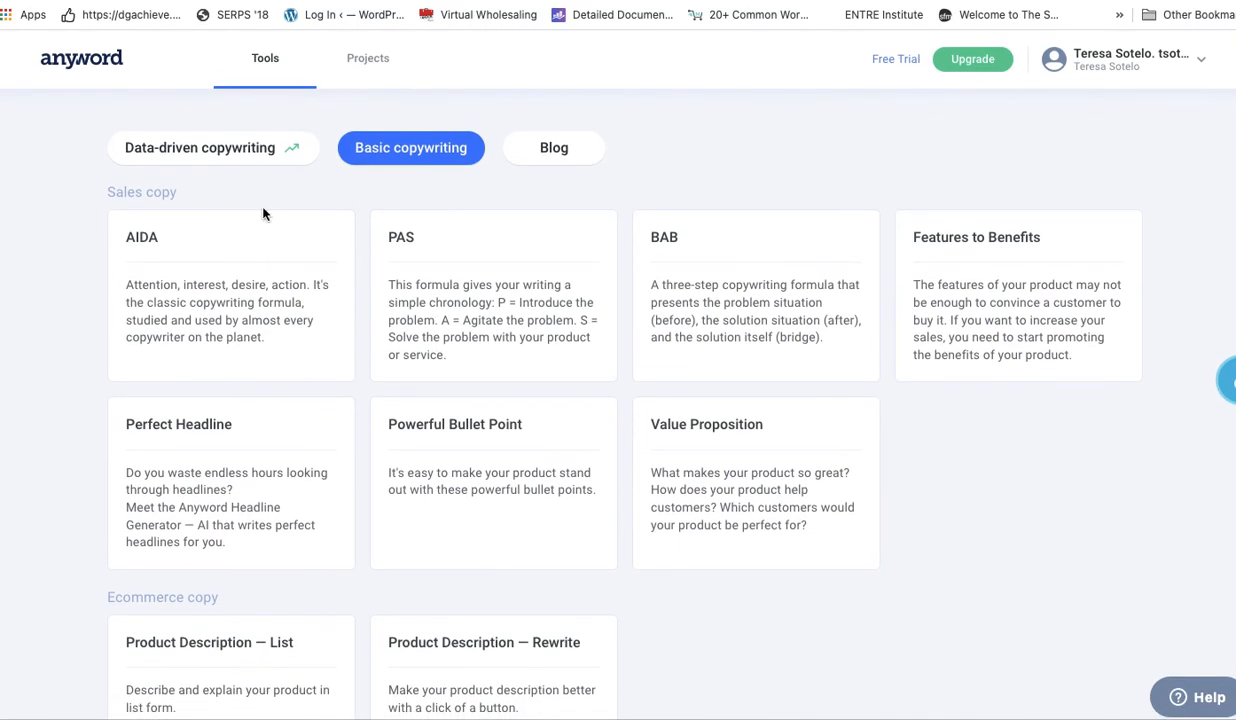
click(249, 152)
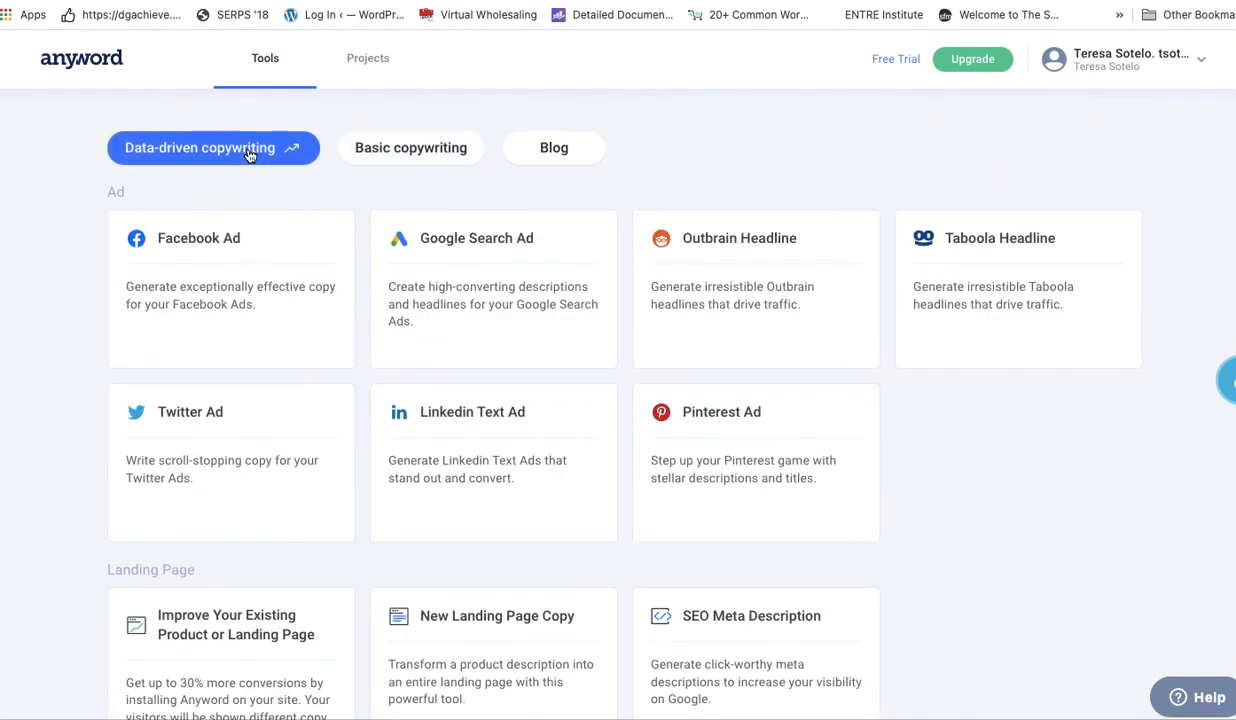